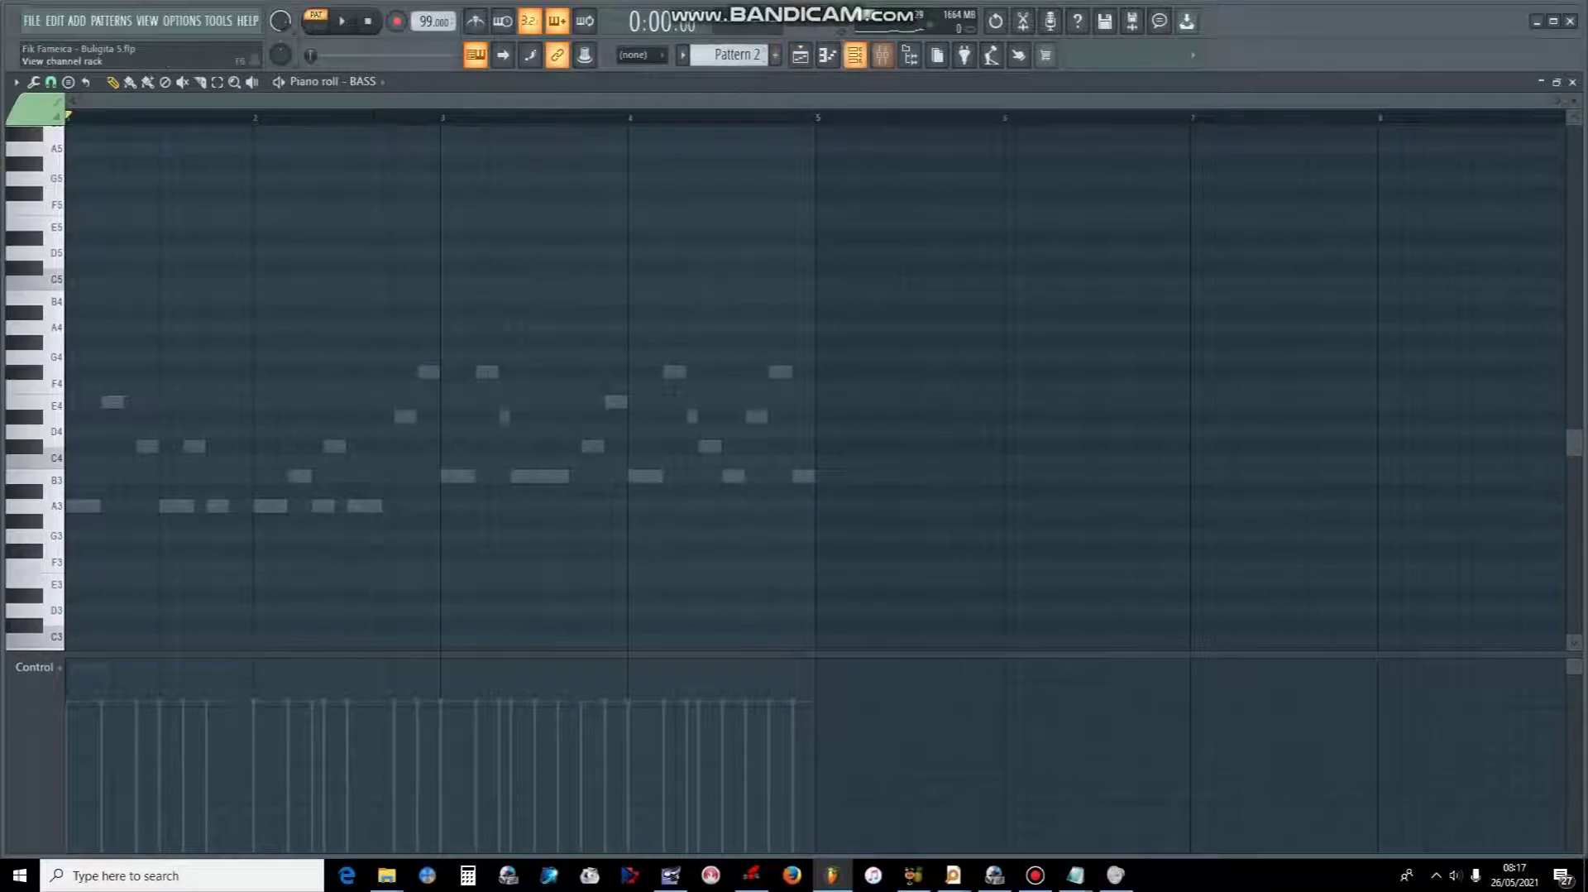
# - Open Pattern 2's LEAD notes in the piano roll, play the pattern and stop playback
pyautogui.click(654, 366)
pyautogui.press('space')
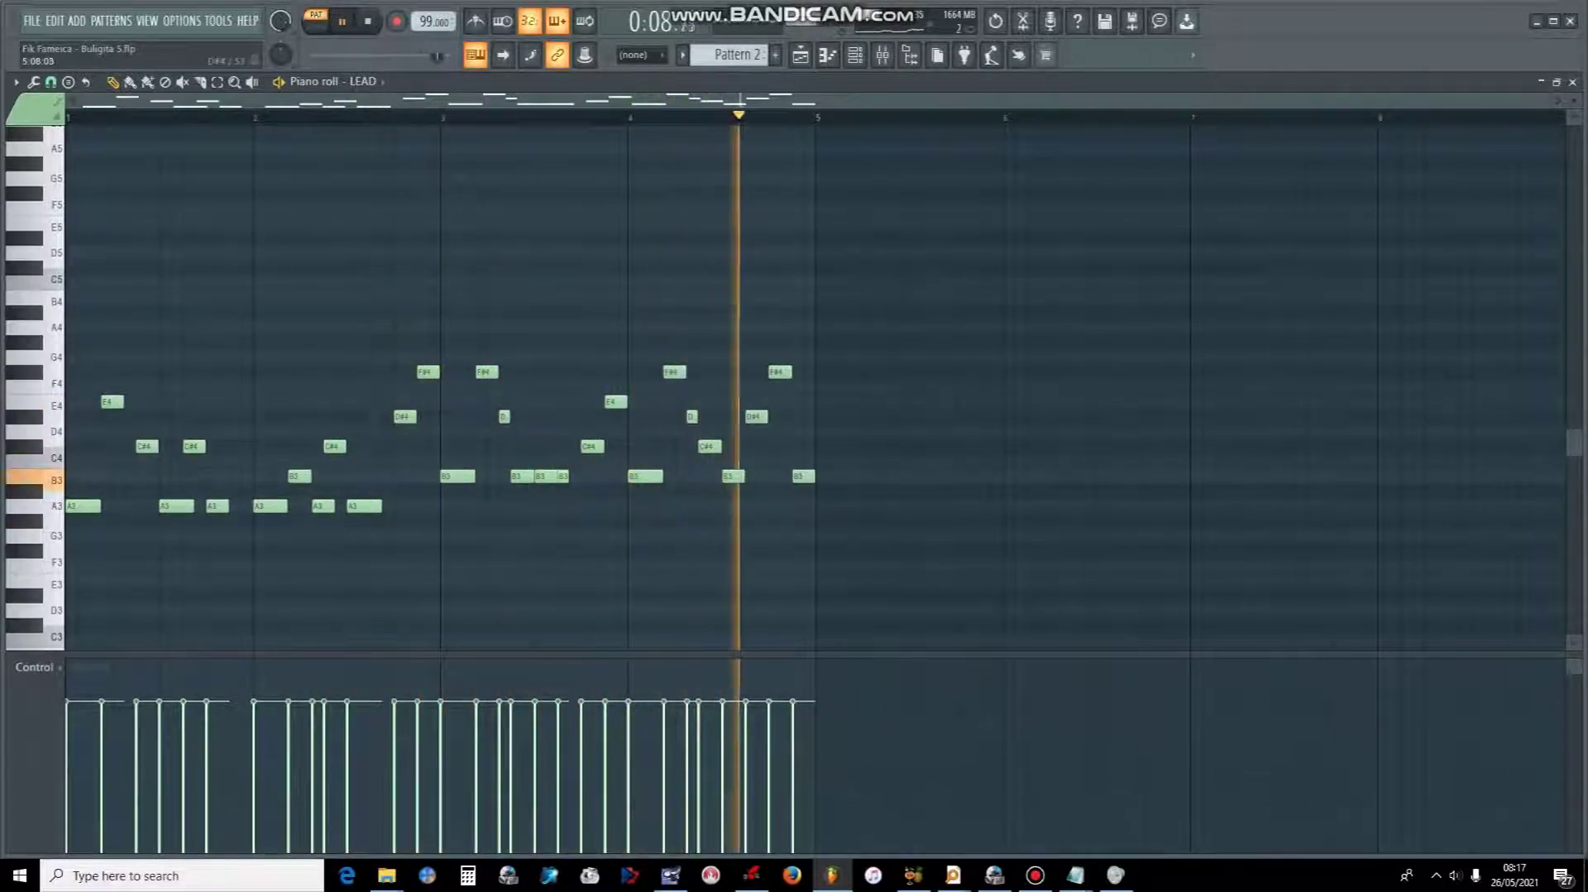
pyautogui.press('space')
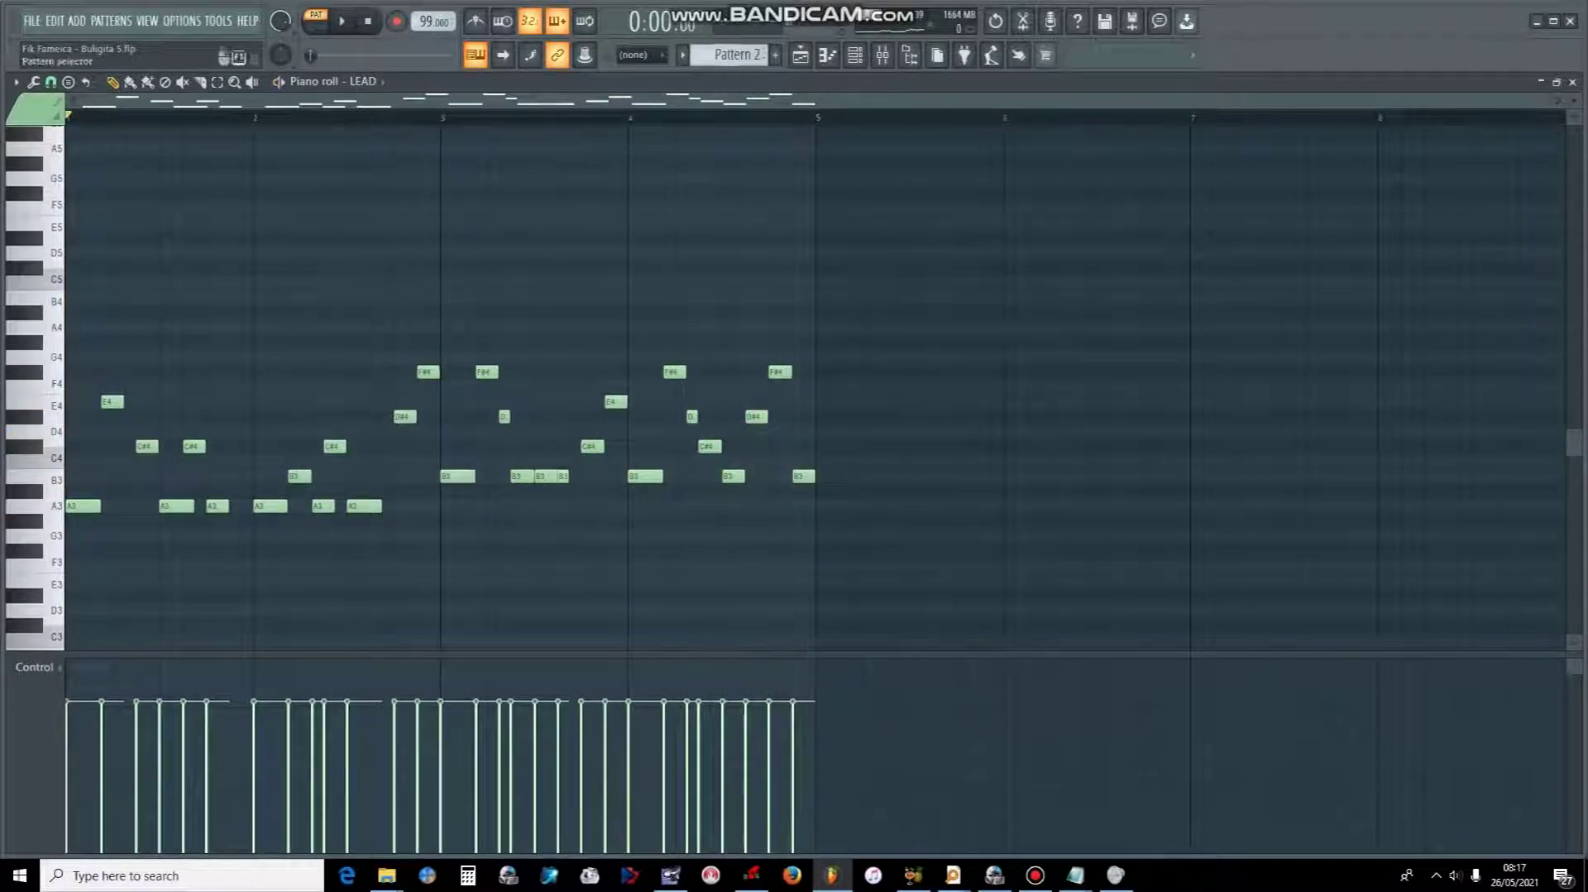
# - Switch to Pattern 3, open its CHORDS notes in the piano roll and play them through once before stopping
pyautogui.scroll(-1, 734, 55)
pyautogui.click(882, 55)
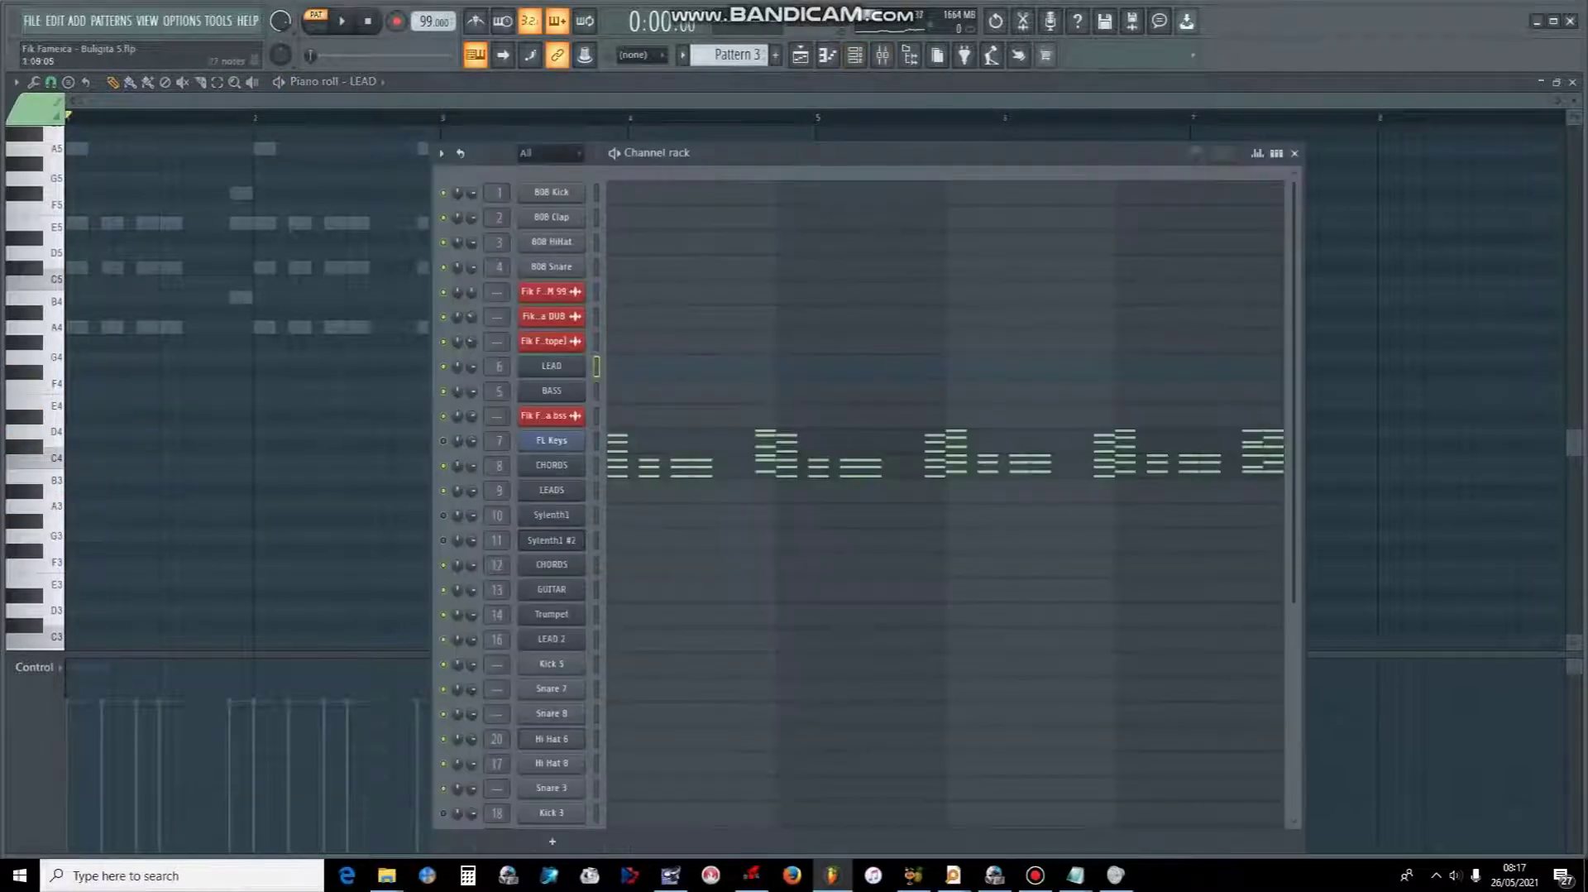
pyautogui.click(688, 466)
pyautogui.press('space')
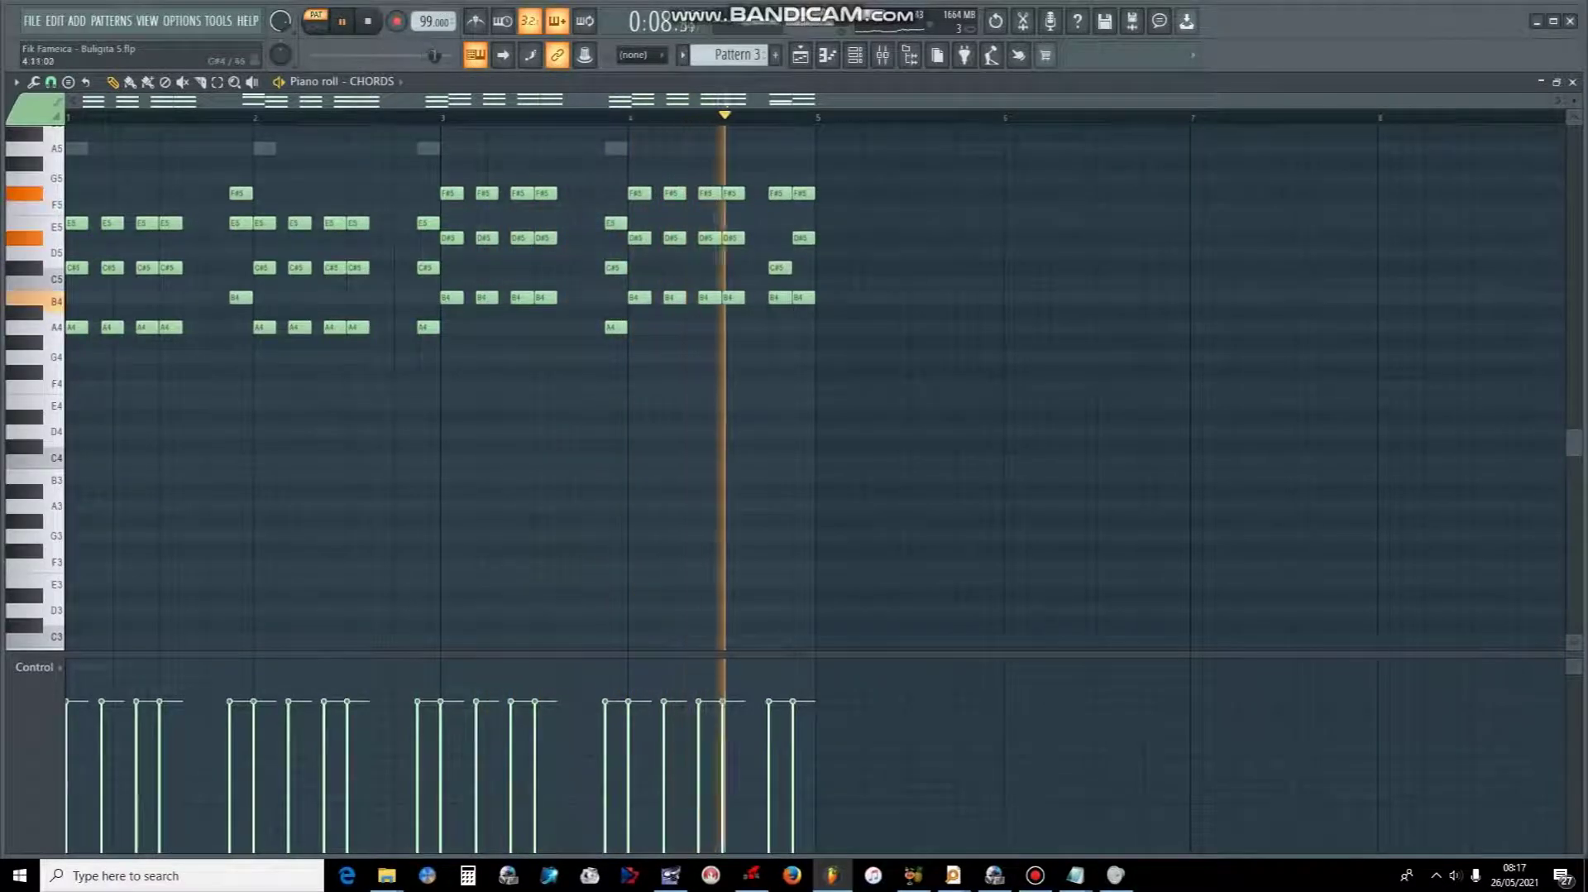
pyautogui.press('space')
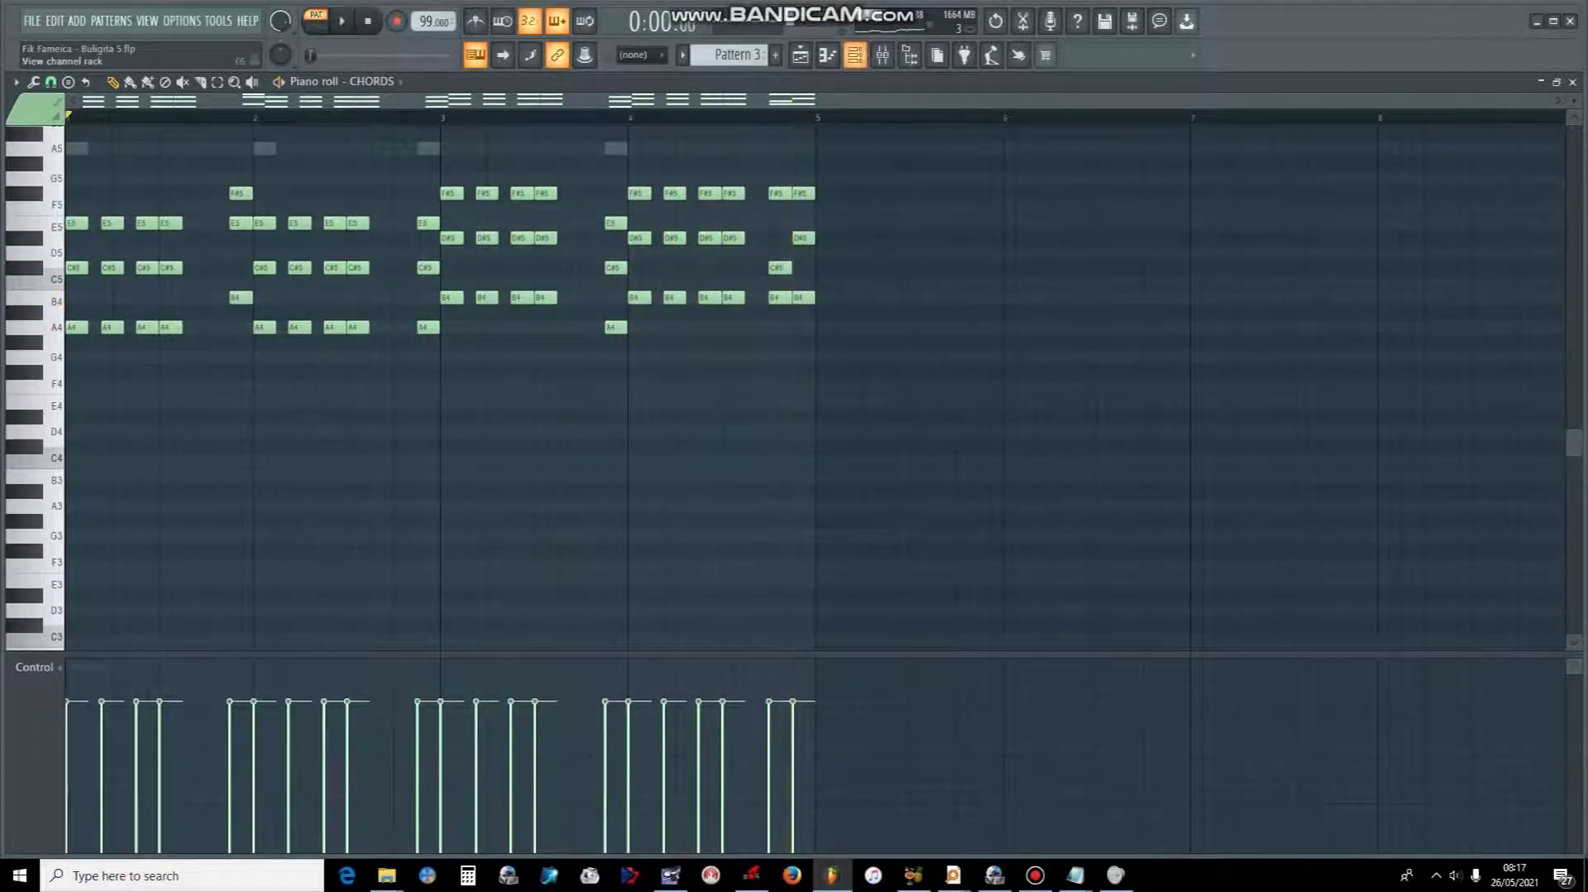
# - Switch to Pattern 4, view the LEADS channel's notes in the piano roll, and play and stop the pattern
pyautogui.click(855, 55)
pyautogui.scroll(-1, 737, 54)
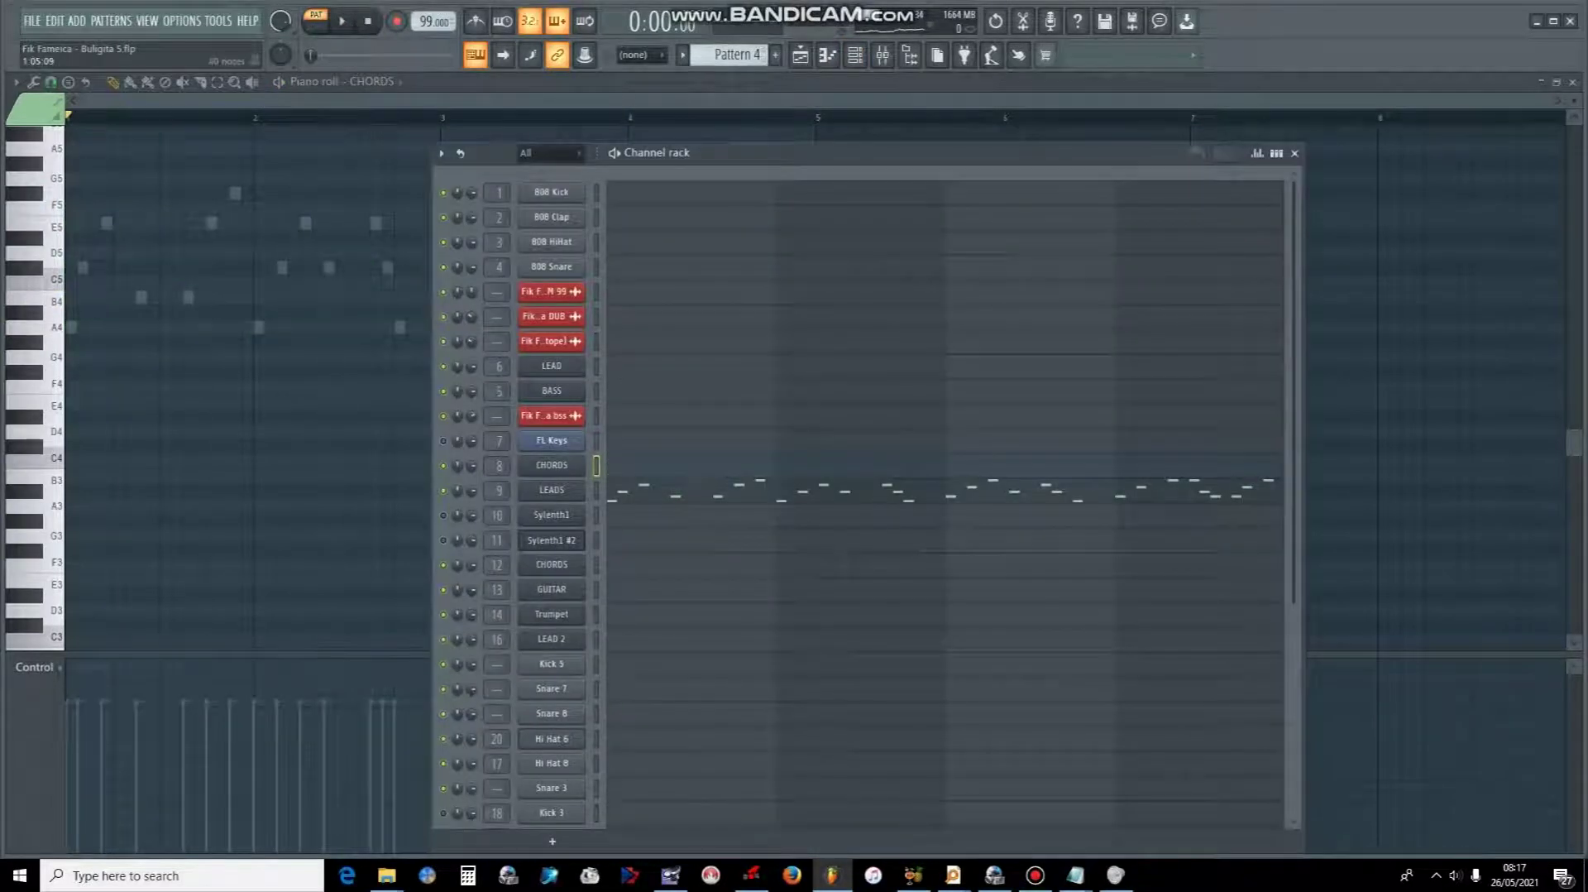
pyautogui.click(790, 489)
pyautogui.press('space')
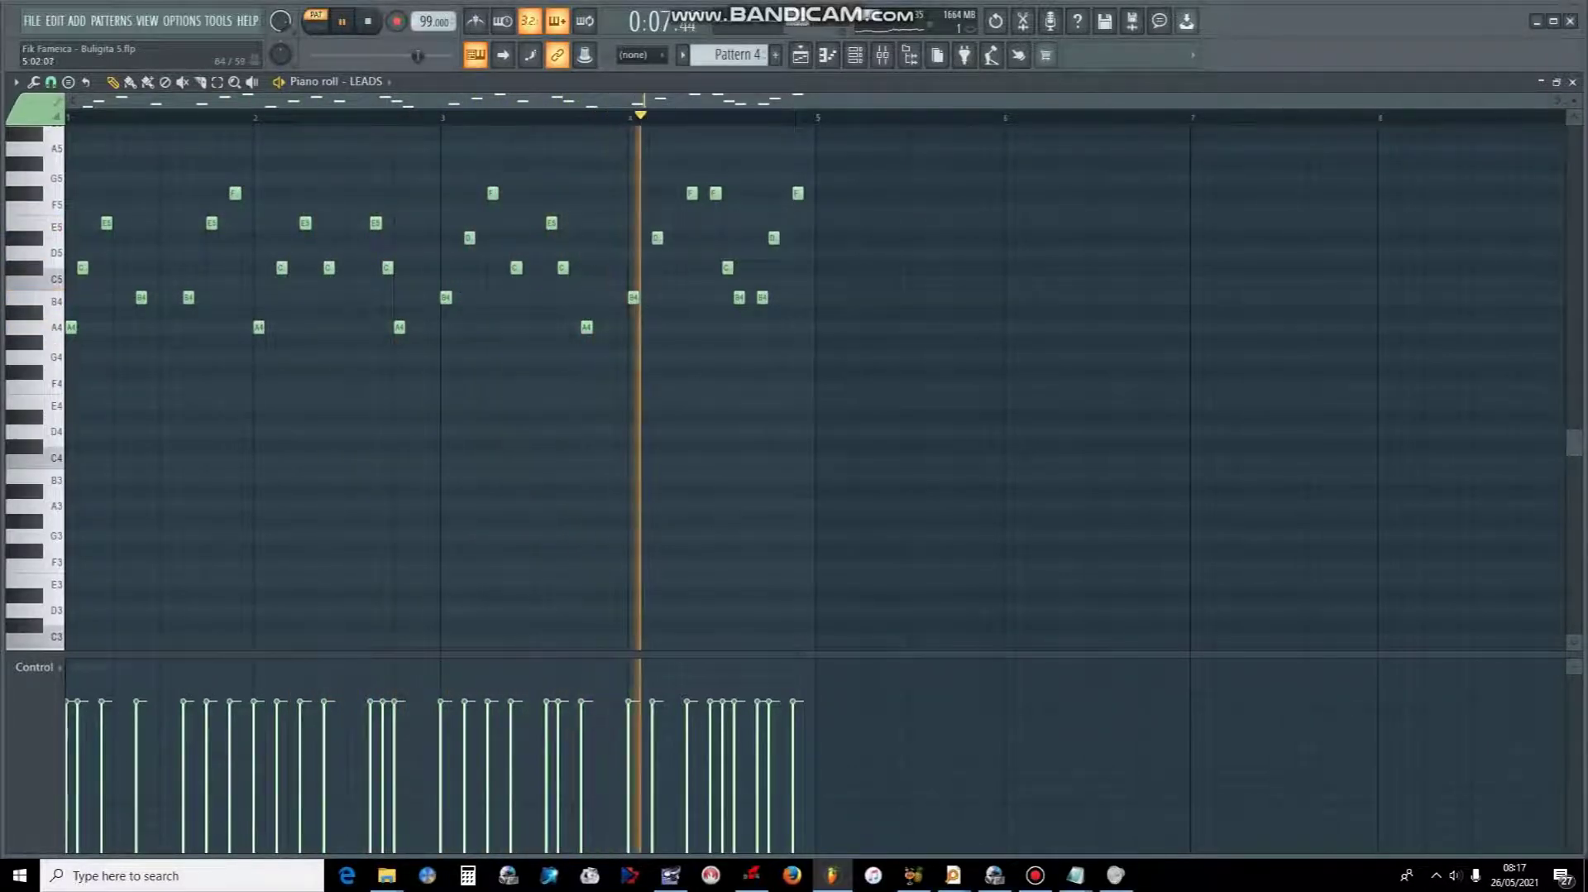
pyautogui.press('space')
# - Skip past Pattern 5 to Pattern 6, play it with the CHORDS notes open in the piano roll, and stop
pyautogui.press('KP_Add')
pyautogui.click(828, 54)
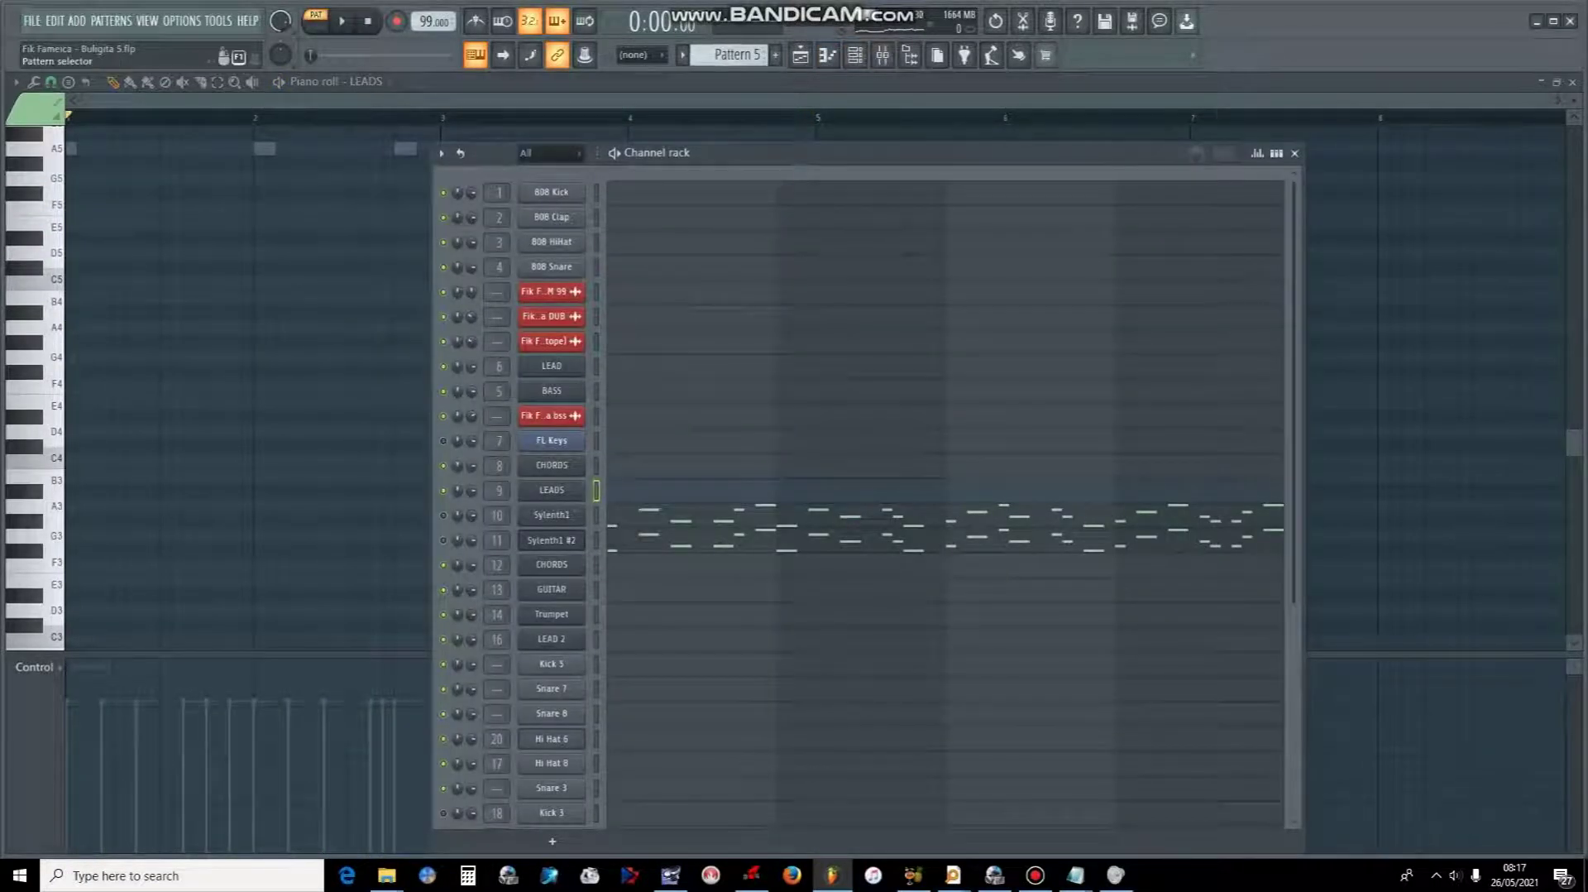
pyautogui.scroll(1, 732, 55)
pyautogui.press('space')
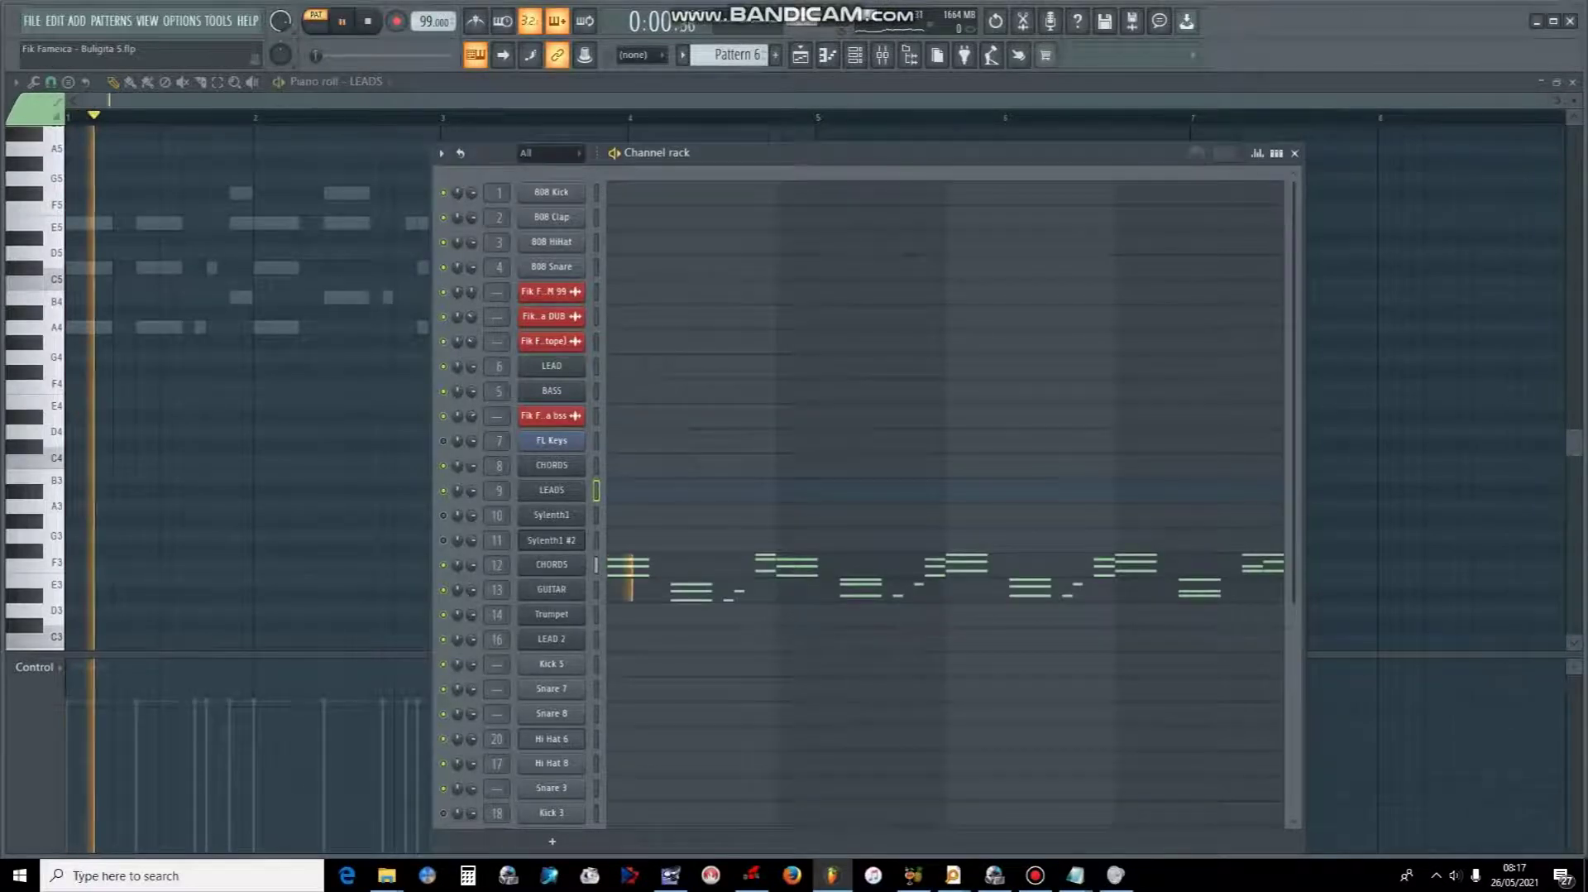
pyautogui.click(762, 565)
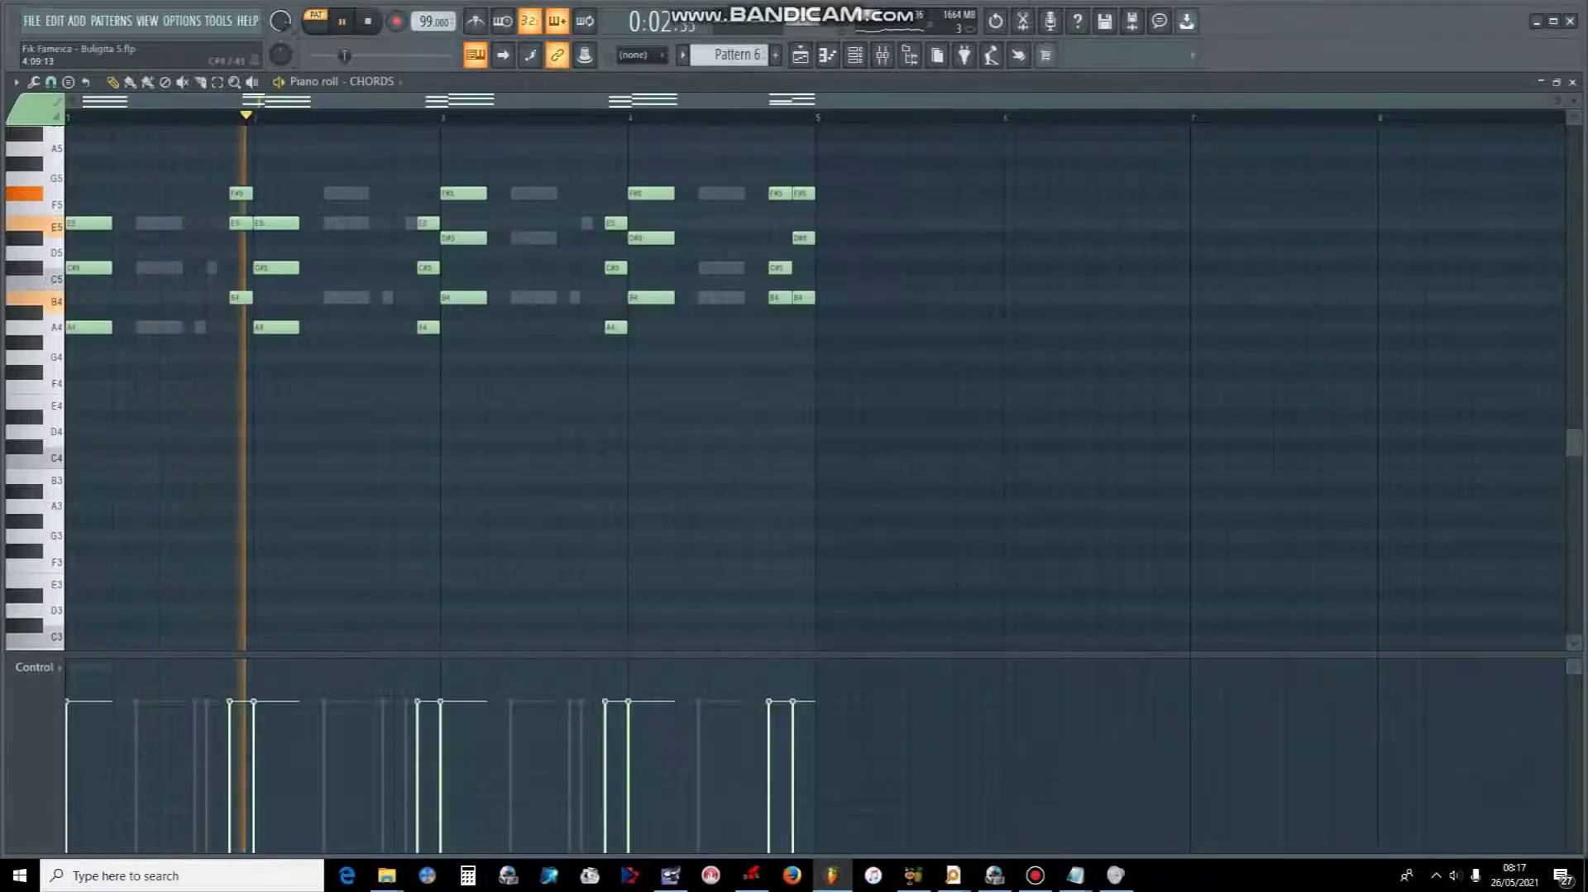
pyautogui.scroll(1, 935, 323)
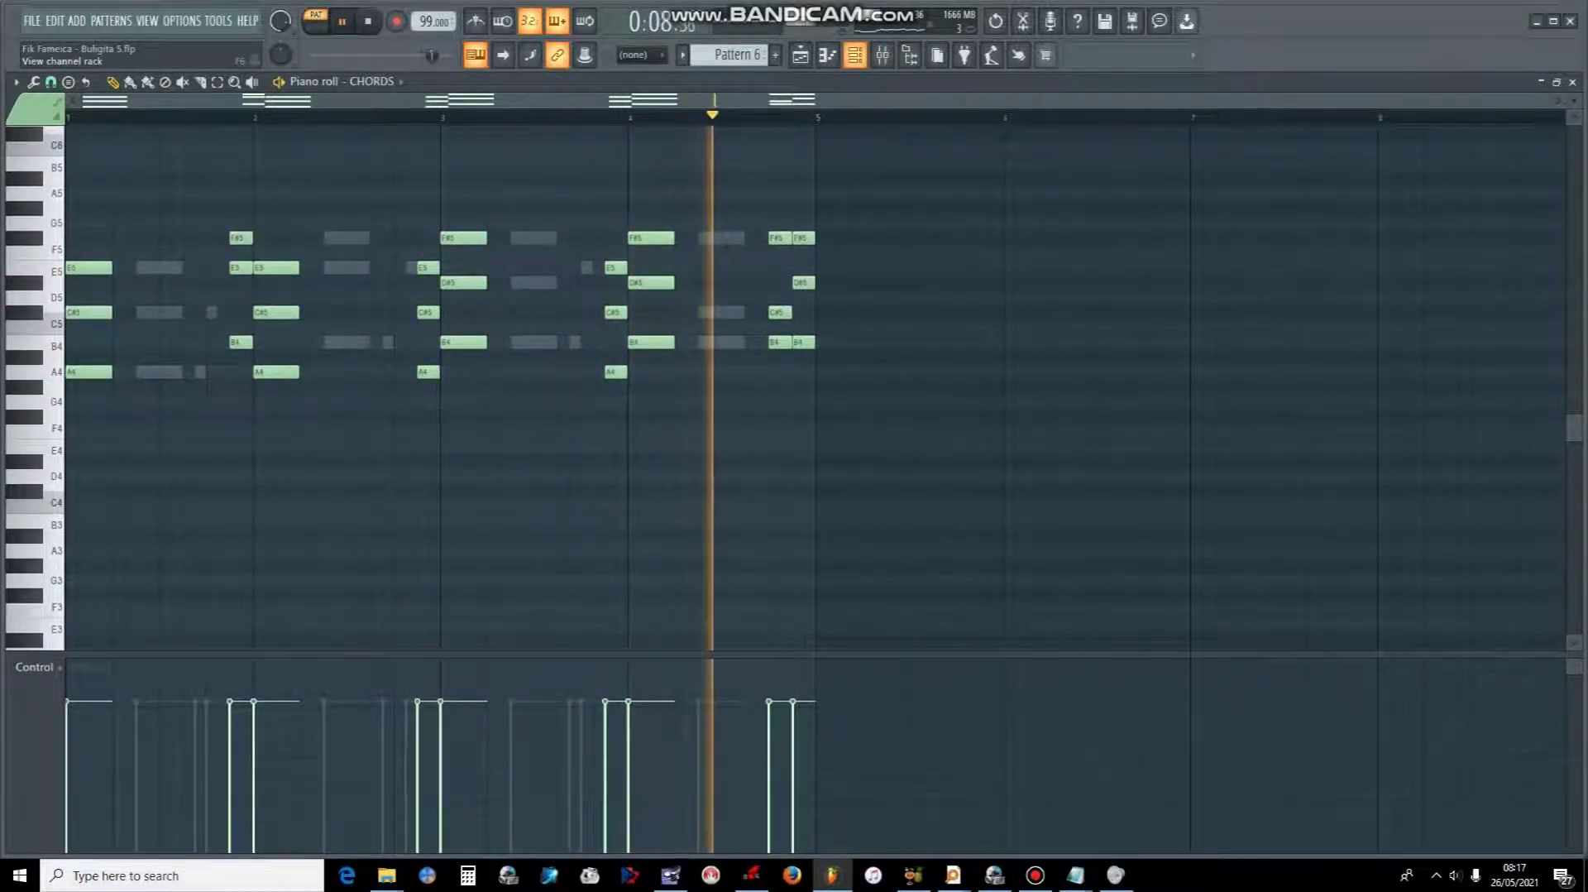
pyautogui.press('space')
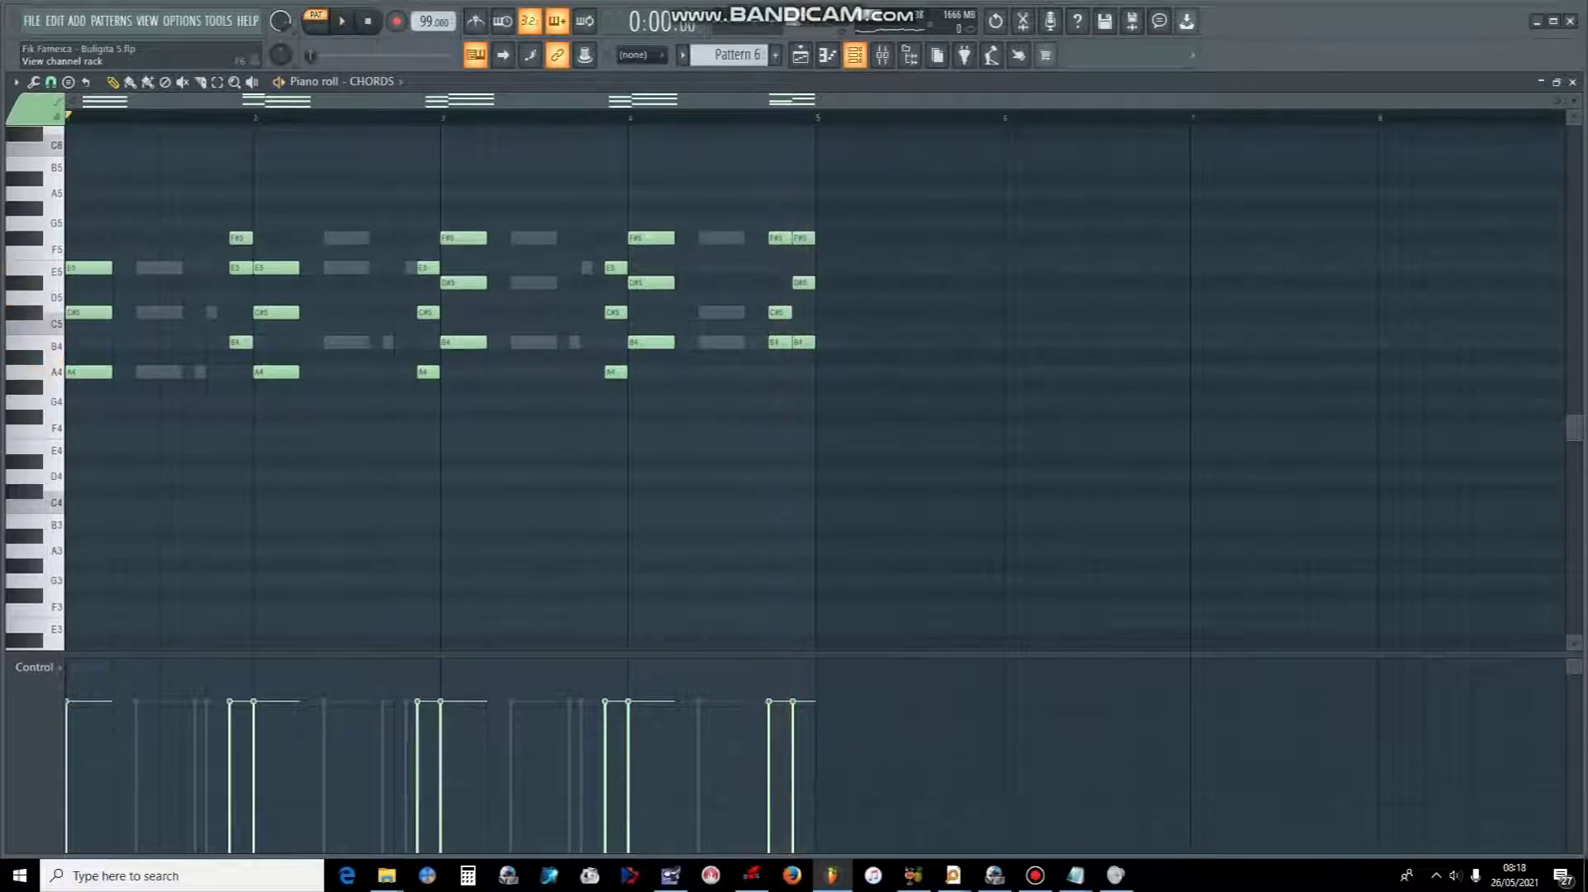
# - Switch to Pattern 7, open the Trumpet melody in the piano roll and play it before stopping
pyautogui.scroll(-1, 737, 56)
pyautogui.click(856, 54)
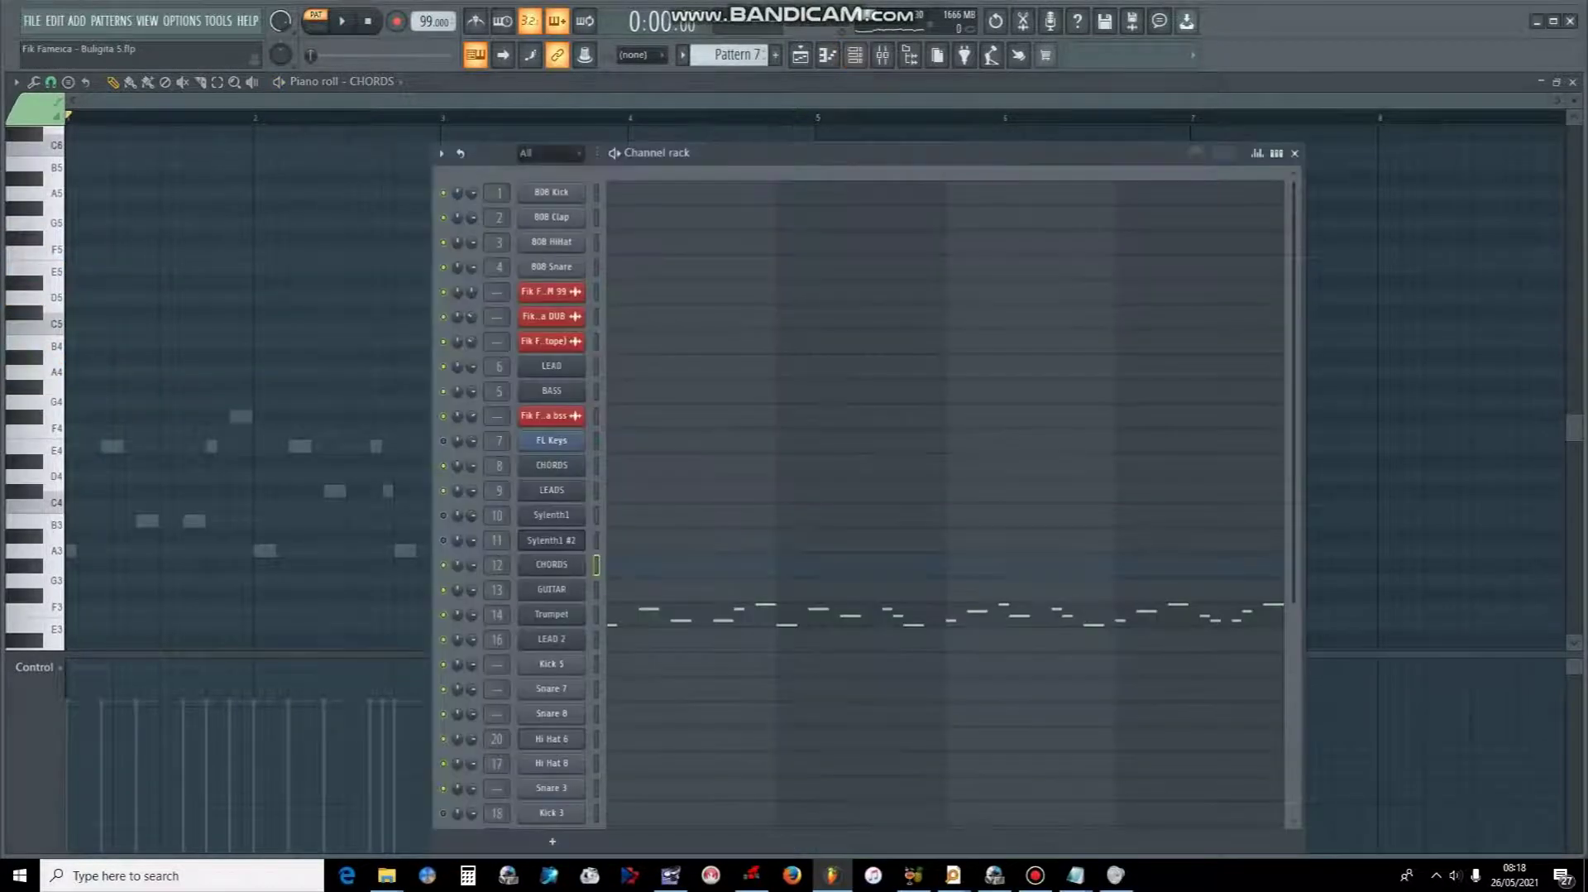
pyautogui.click(764, 615)
pyautogui.press('space')
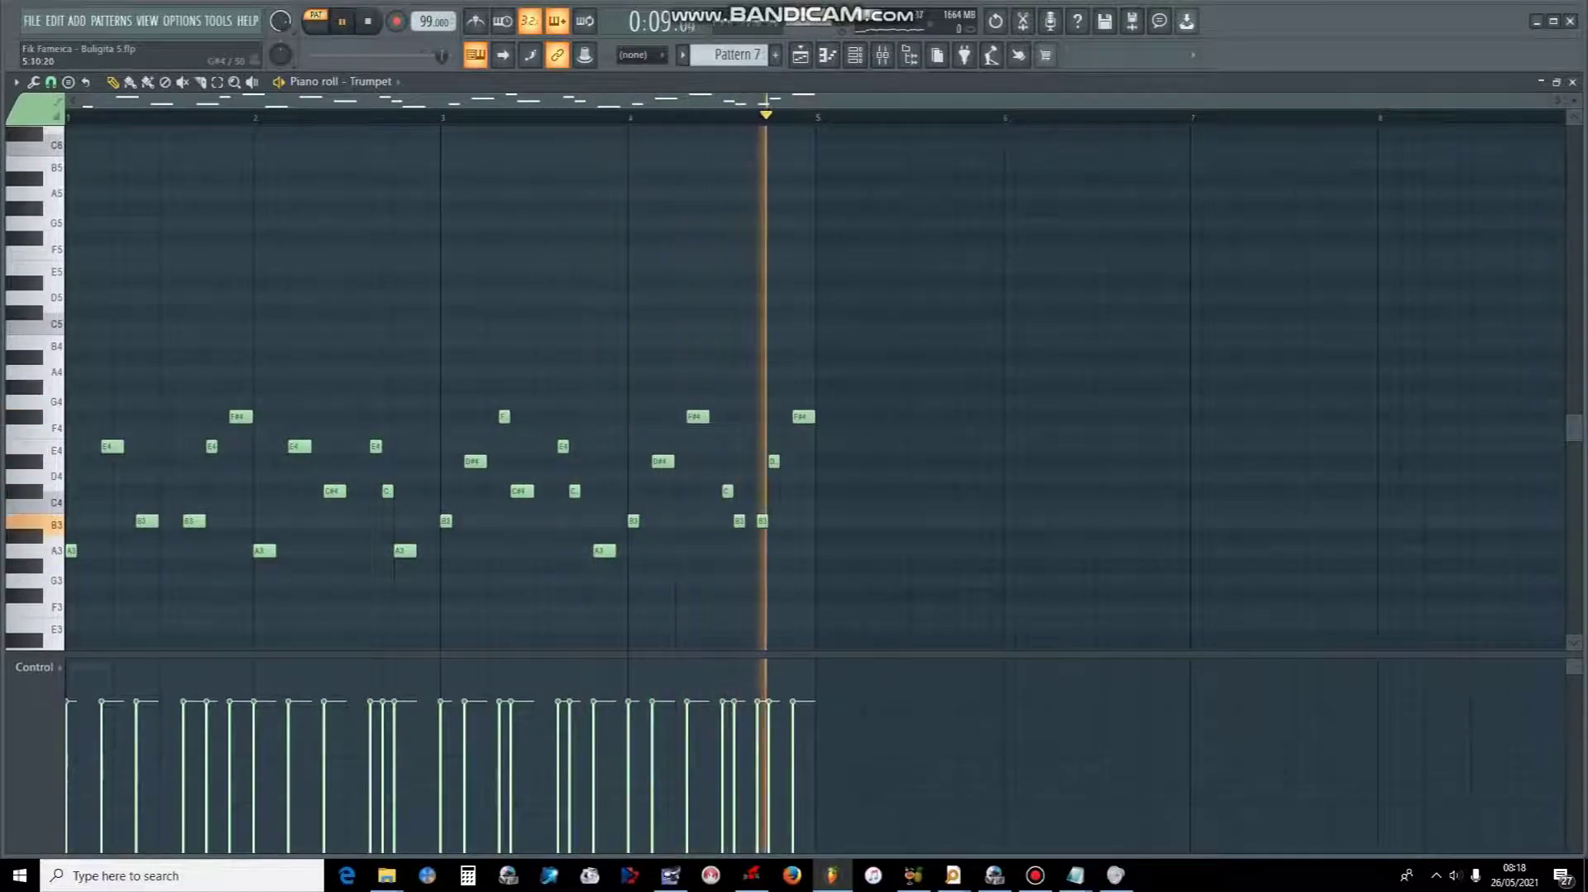
pyautogui.press('space')
# - Switch to Pattern 8, open the LEAD 2 notes in the piano roll, and play and stop the pattern
pyautogui.press('KP_Add')
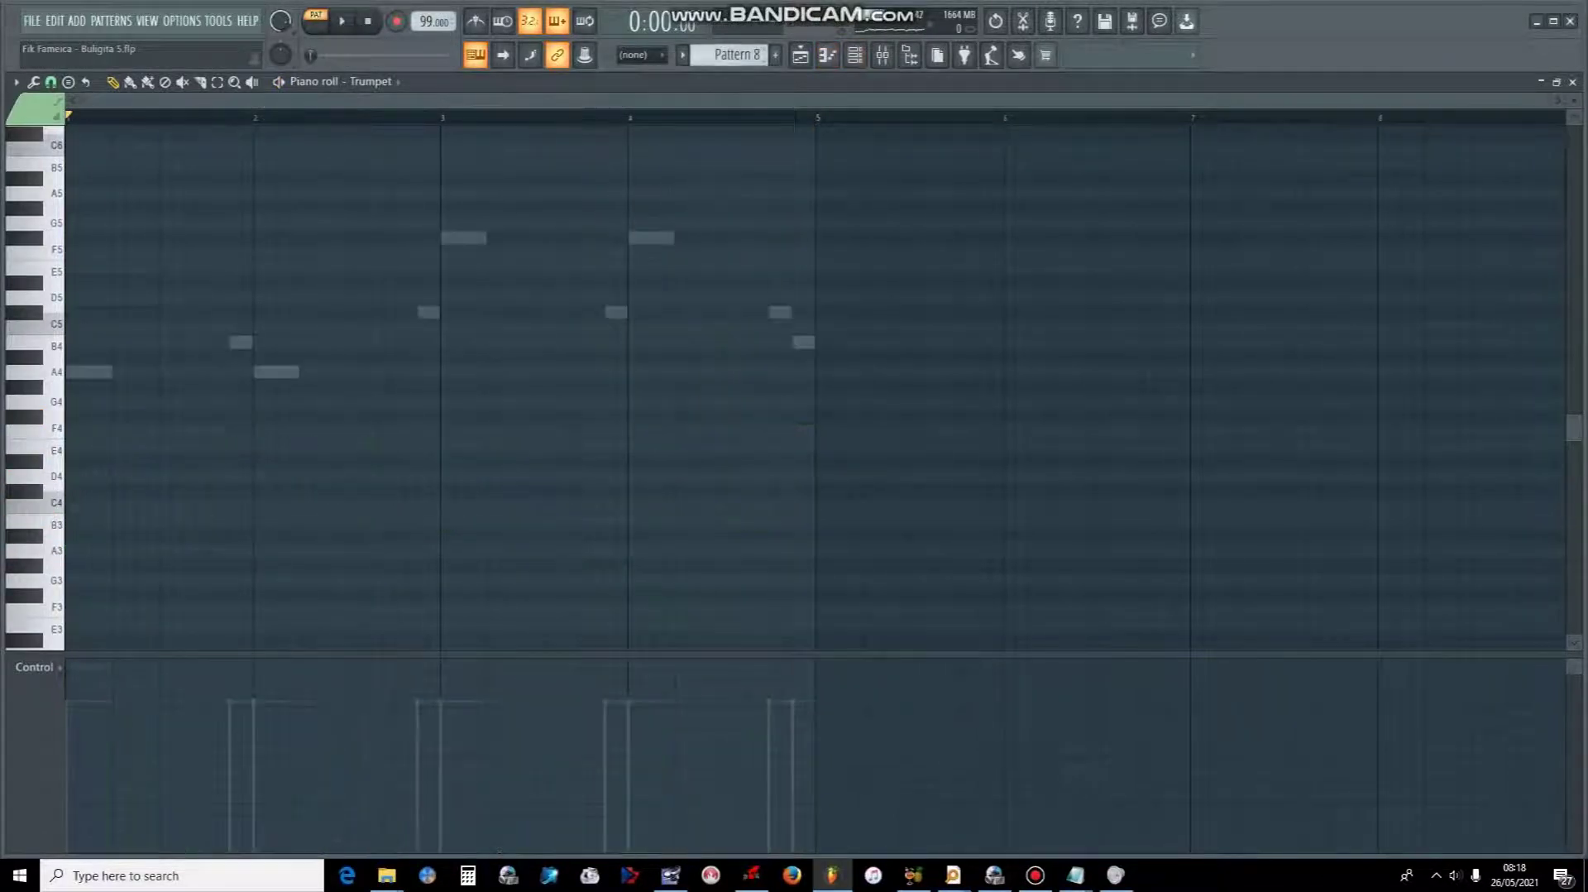
pyautogui.press('F6')
pyautogui.click(752, 639)
pyautogui.press('space')
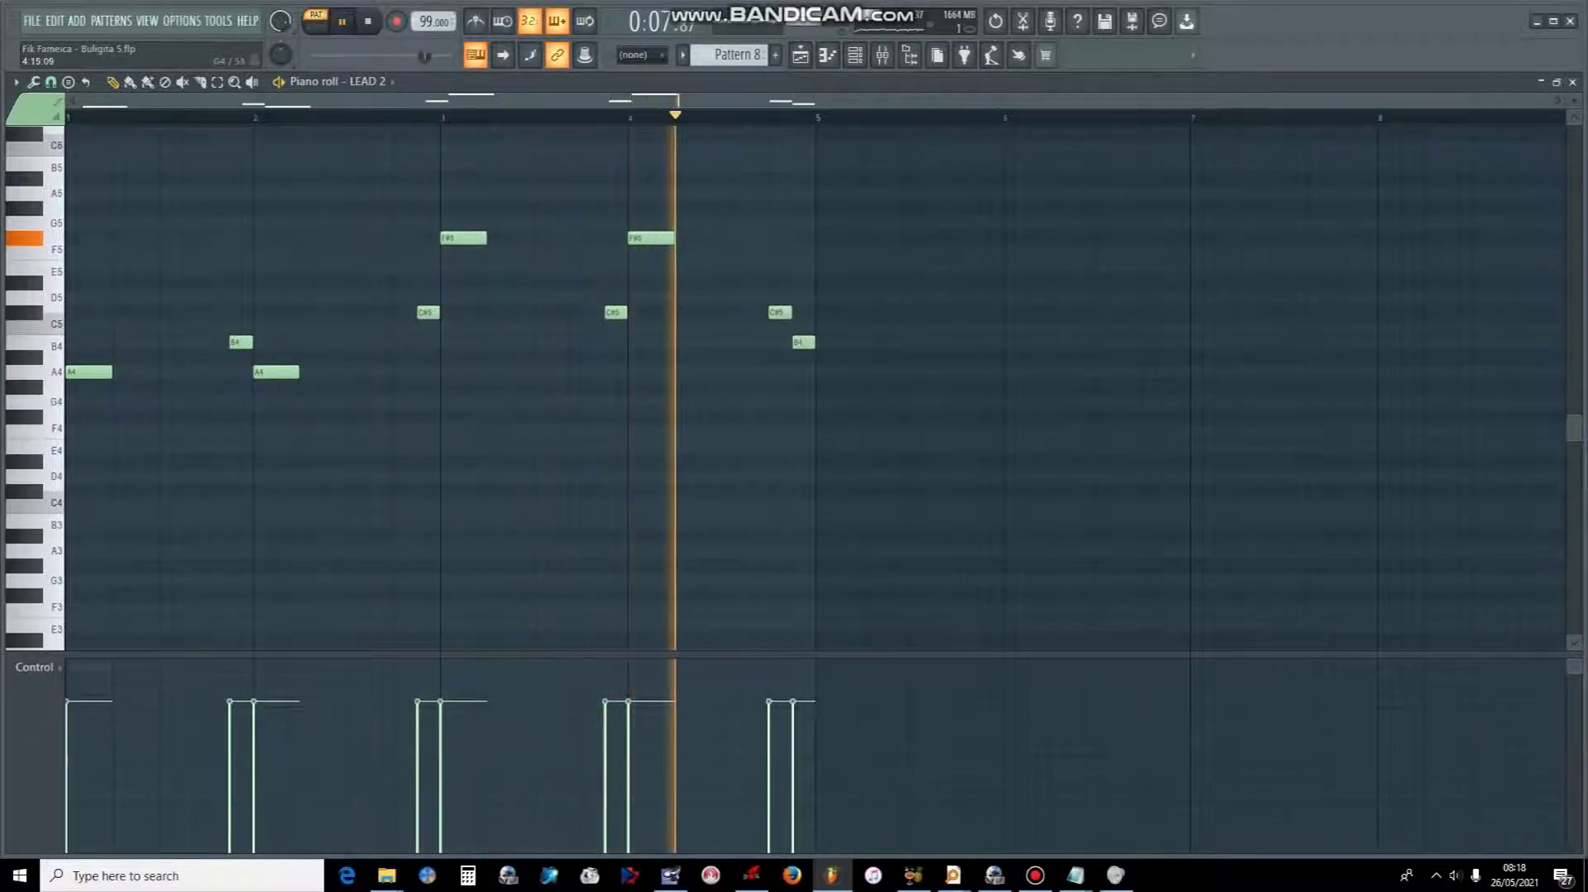
pyautogui.press('space')
# - Show Pattern 9's kick, snare and hi-hat channels in the channel rack and play the drum pattern before stopping
pyautogui.click(855, 54)
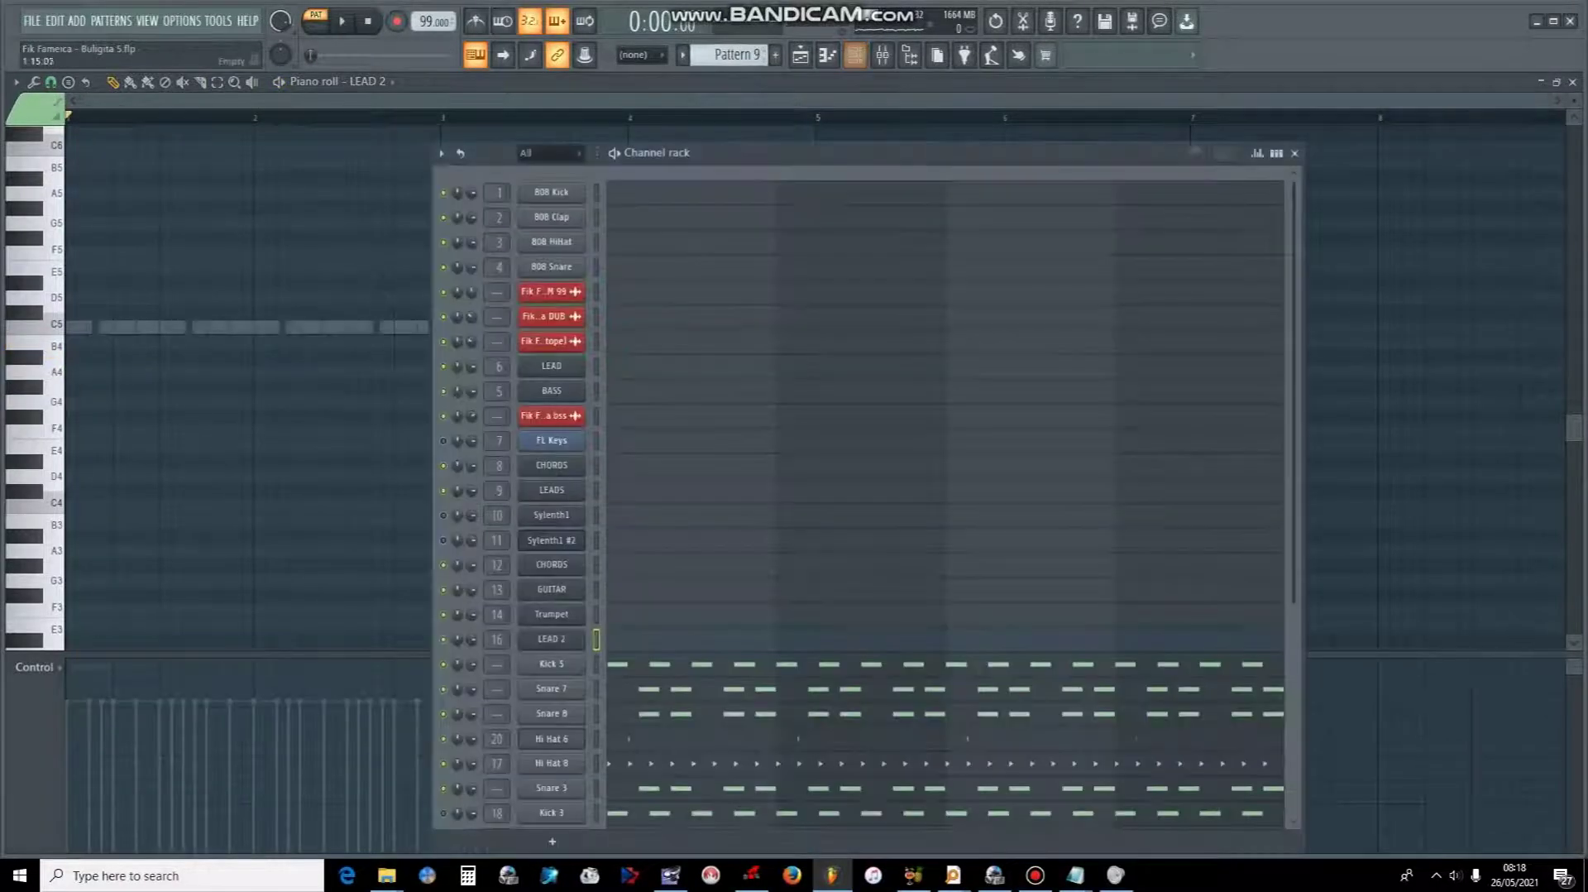
pyautogui.scroll(-3, 827, 496)
pyautogui.press('space')
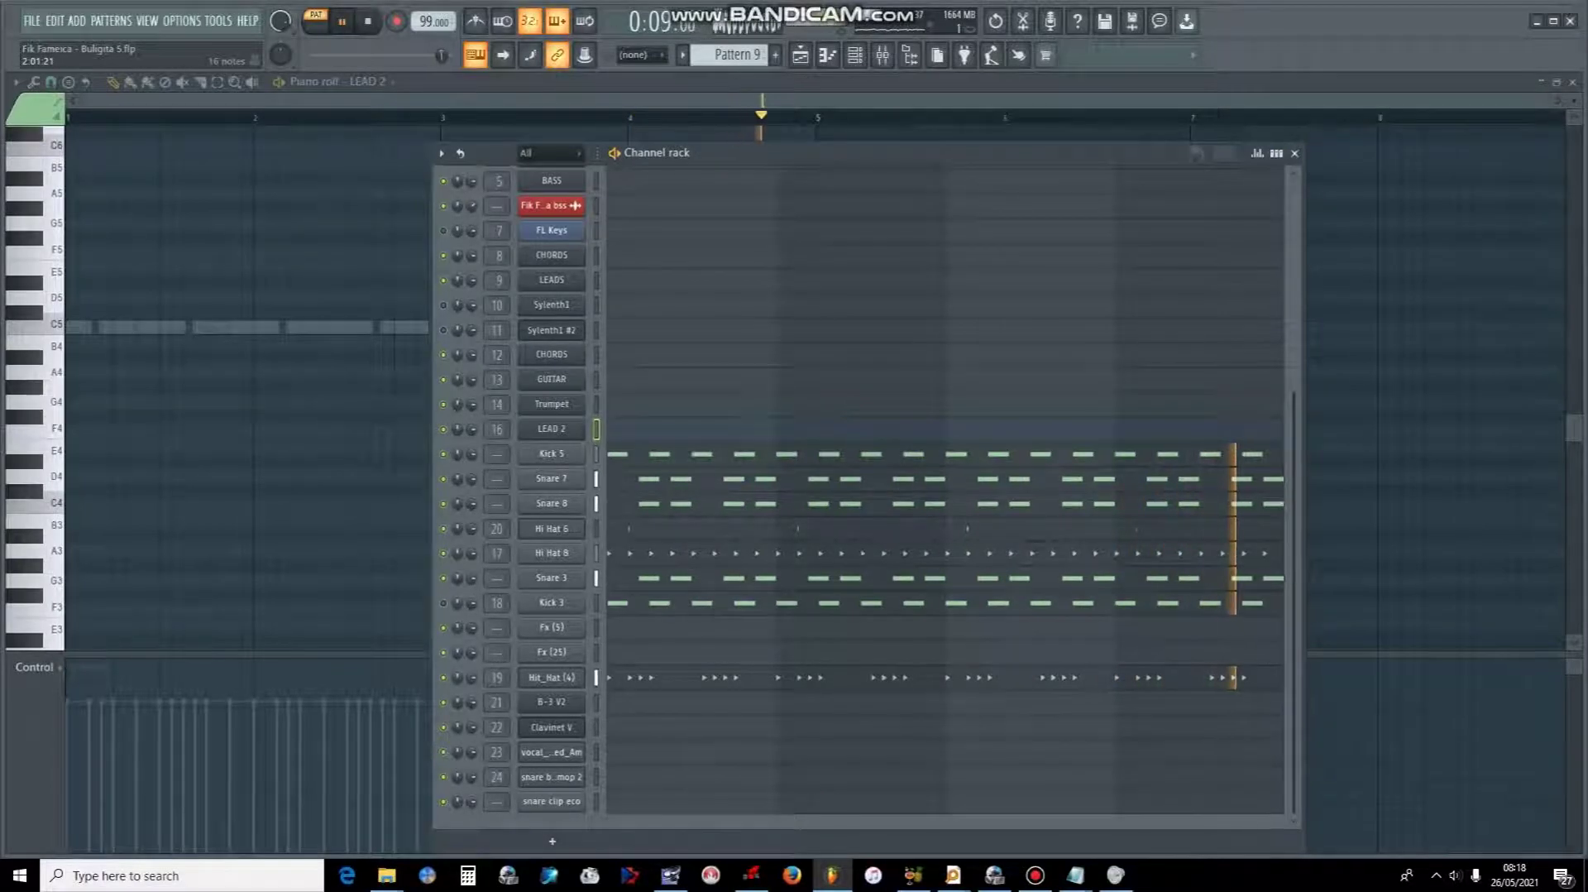
pyautogui.press('space')
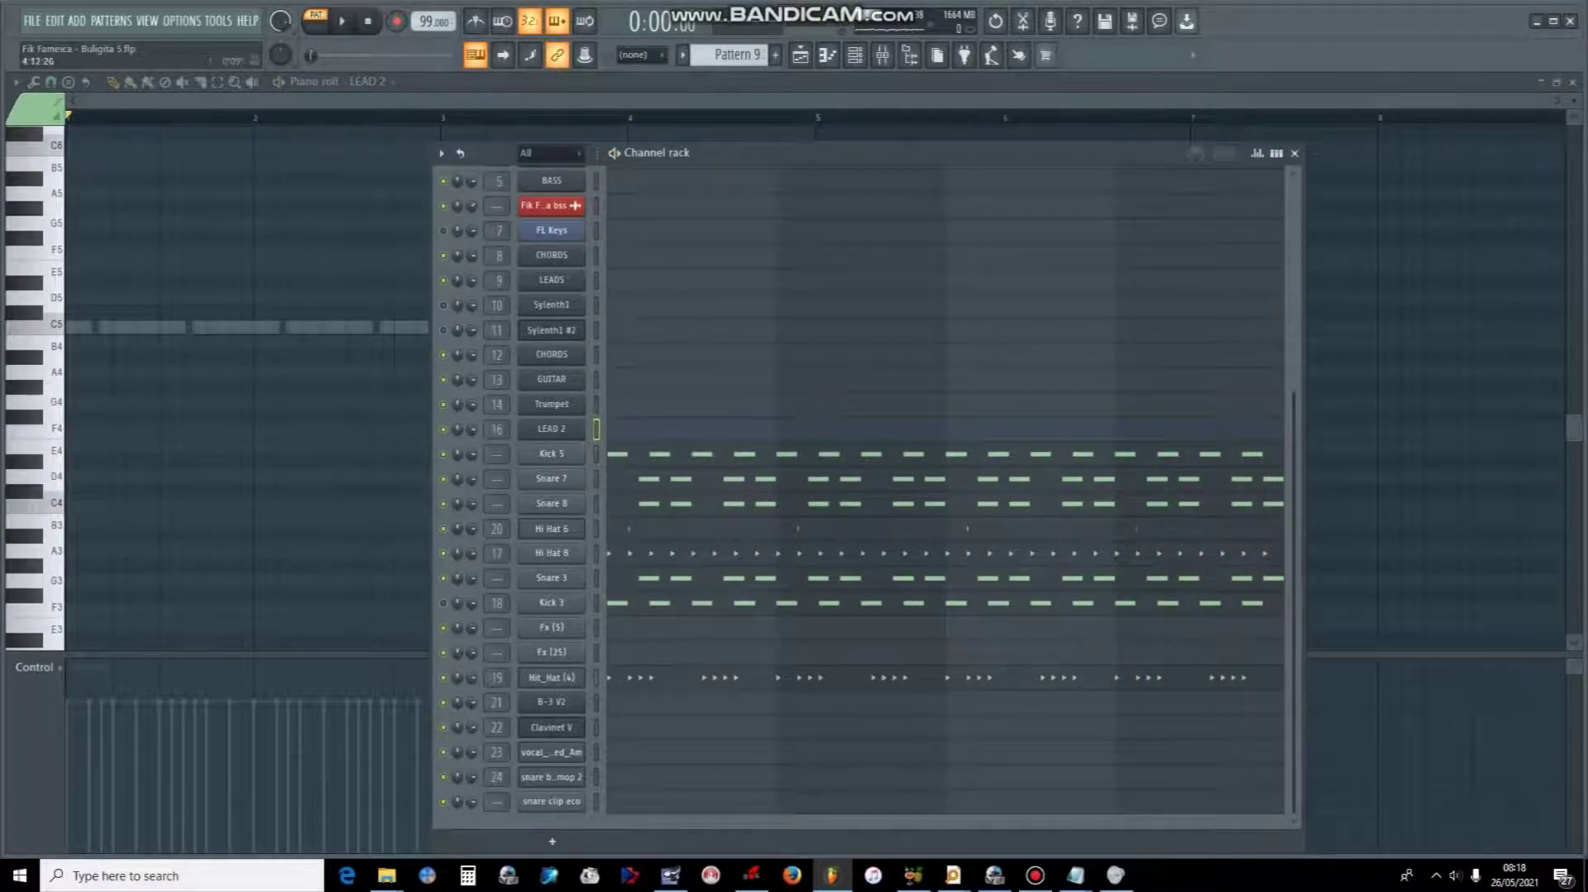
# - Switch to Pattern 10, open the B-3 V2 chords in the piano roll, and play and stop the pattern
pyautogui.press('KP_Add')
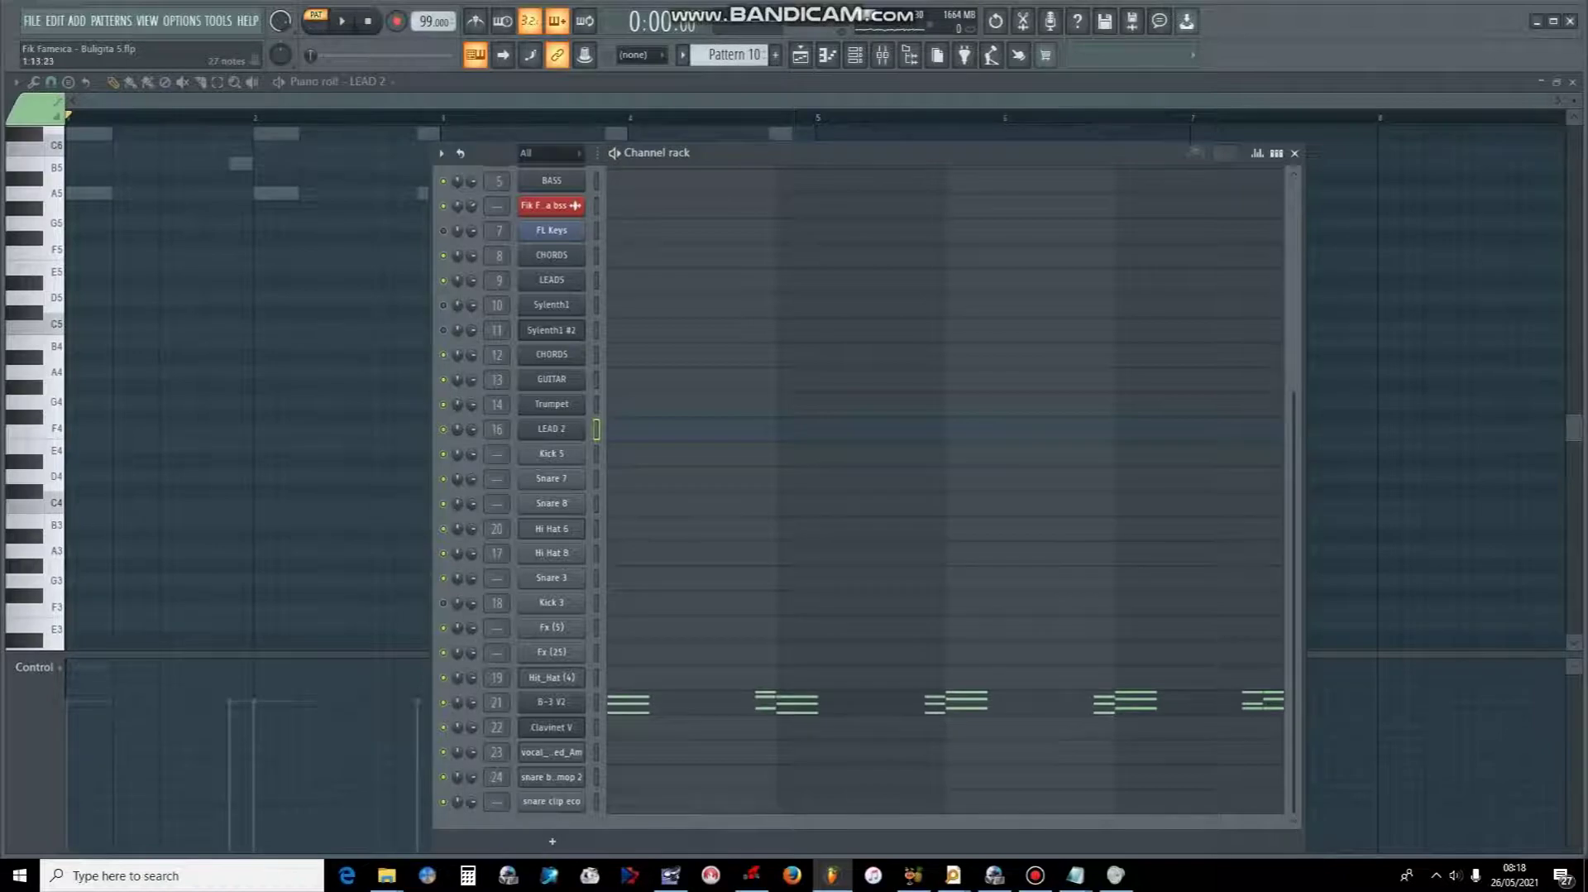
pyautogui.click(744, 703)
pyautogui.press('space')
pyautogui.scroll(3, 795, 386)
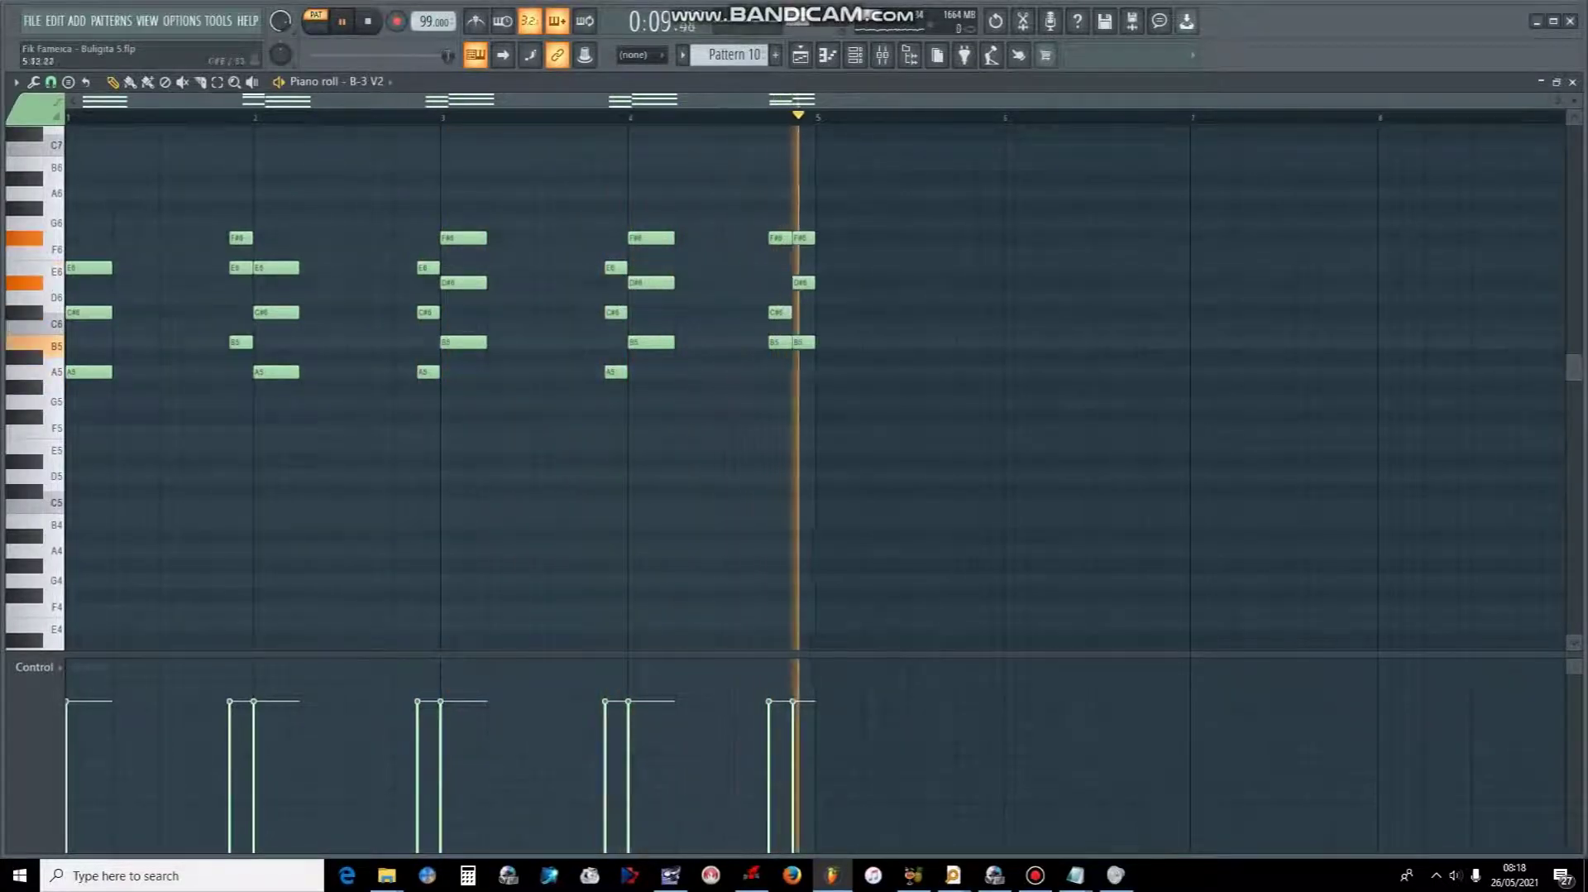
pyautogui.press('space')
# - Switch to Pattern 11, open the Clavinet V melody in the piano roll and play it before stopping
pyautogui.scroll(-1, 735, 55)
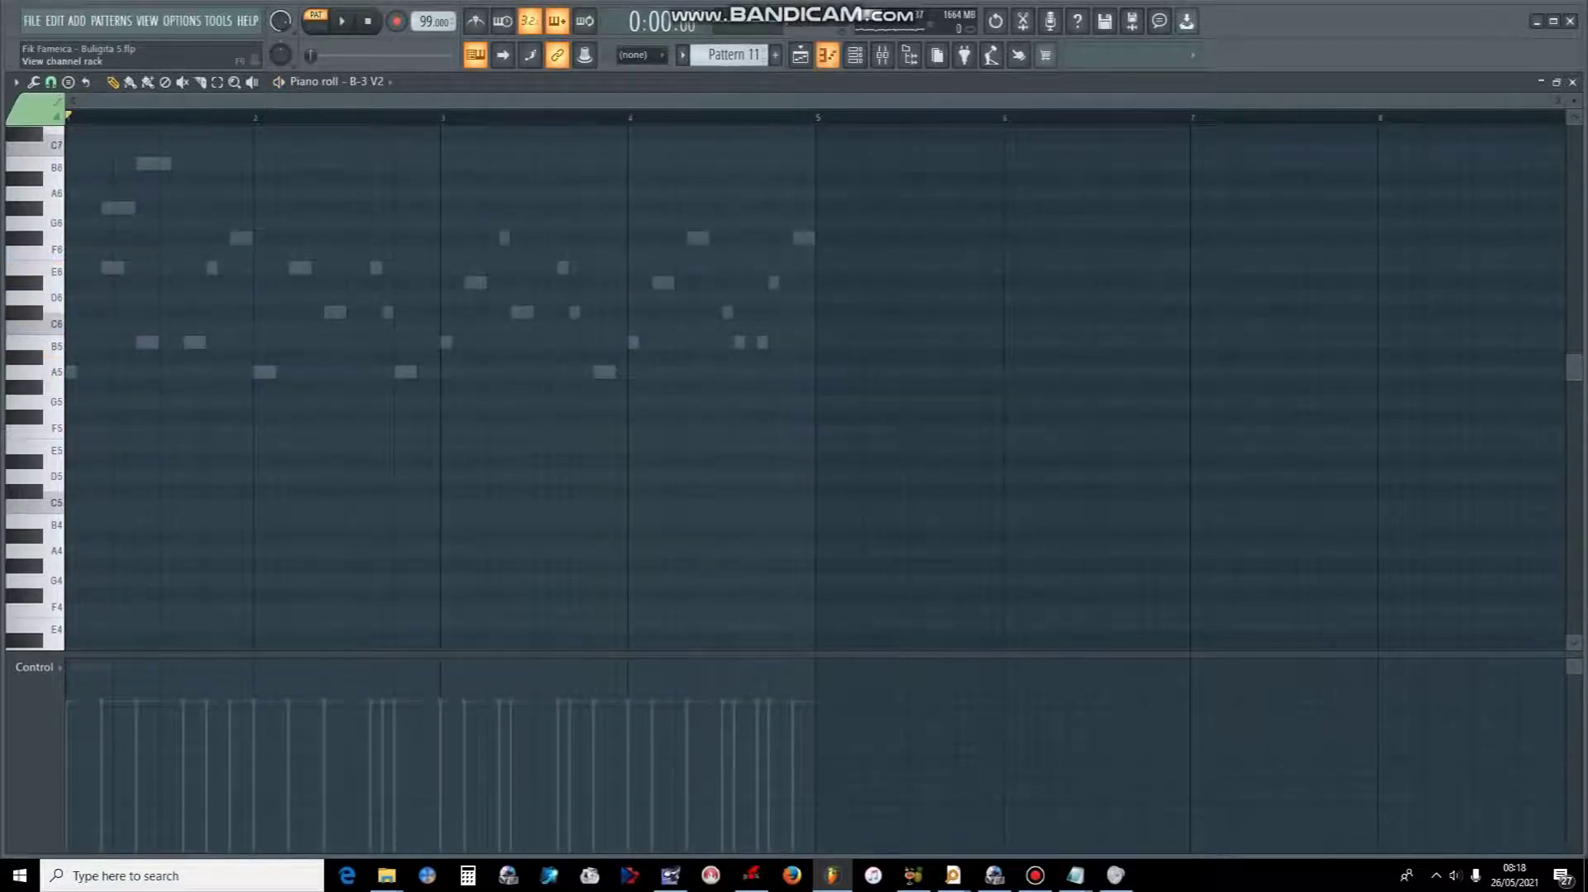
pyautogui.press('F6')
pyautogui.click(747, 727)
pyautogui.press('space')
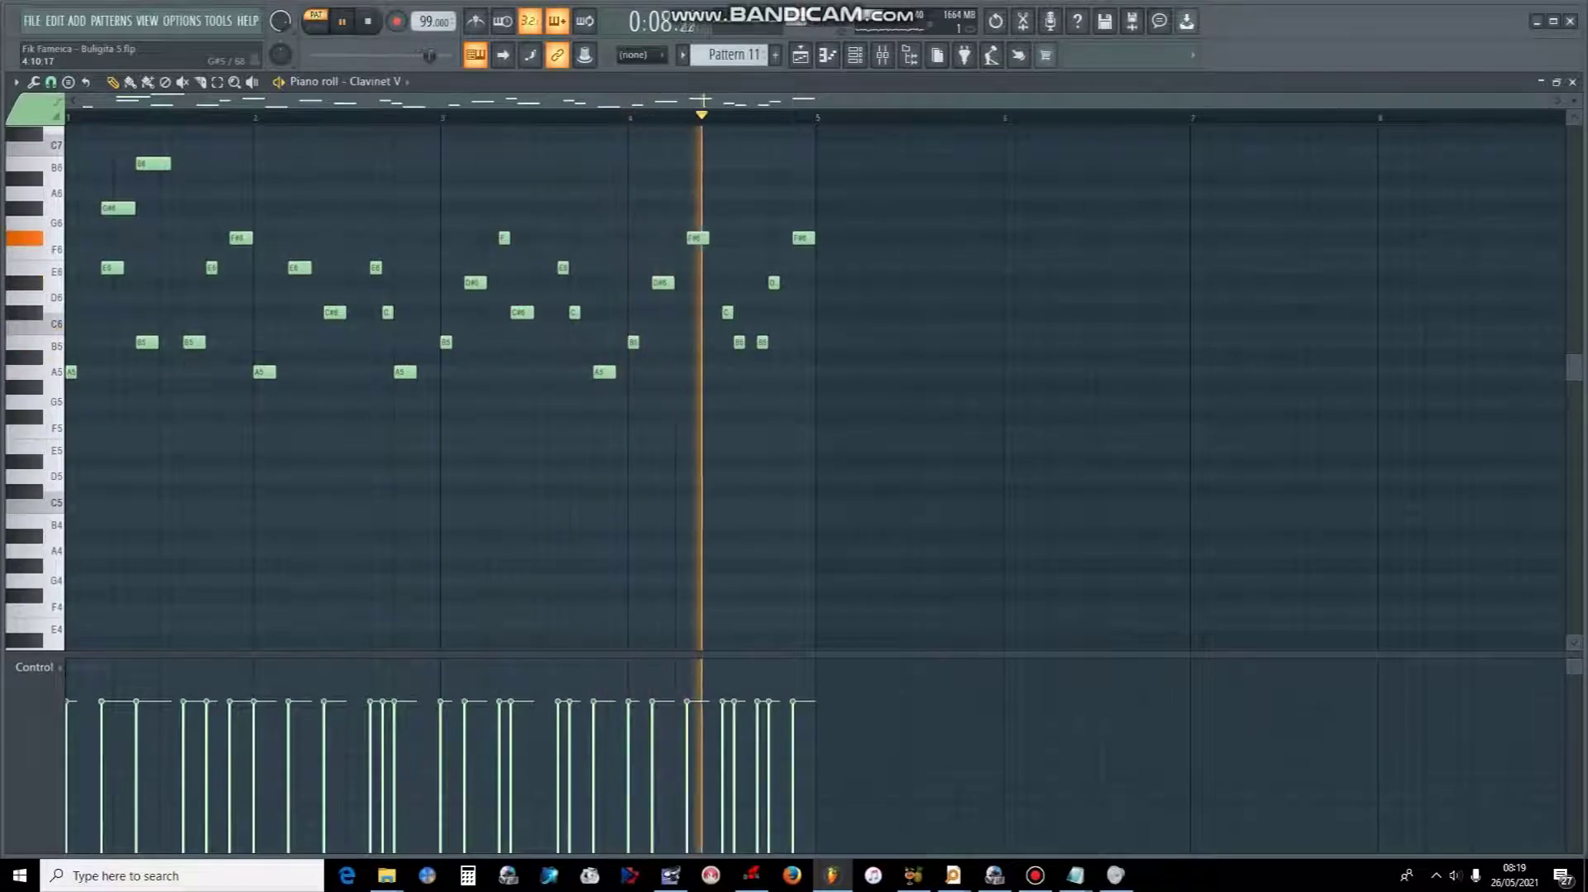
pyautogui.press('space')
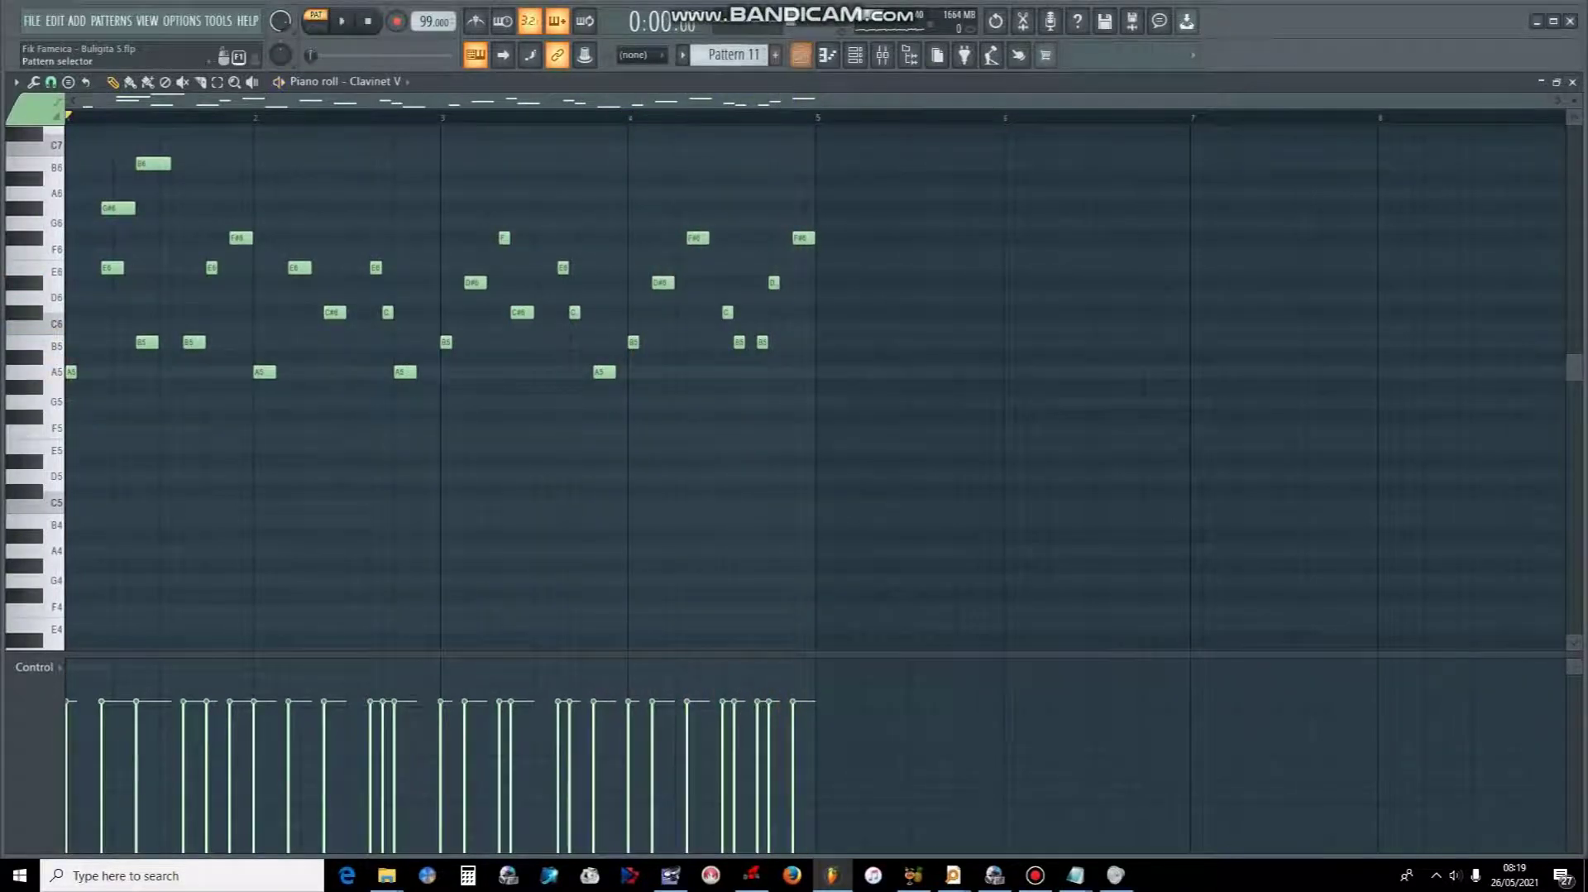
# - Play Pattern 12 and Pattern 13 from the channel rack, stopping playback after each one
pyautogui.click(775, 54)
pyautogui.click(828, 54)
pyautogui.press('space')
pyautogui.press('space')
pyautogui.press('KP_Add')
pyautogui.press('space')
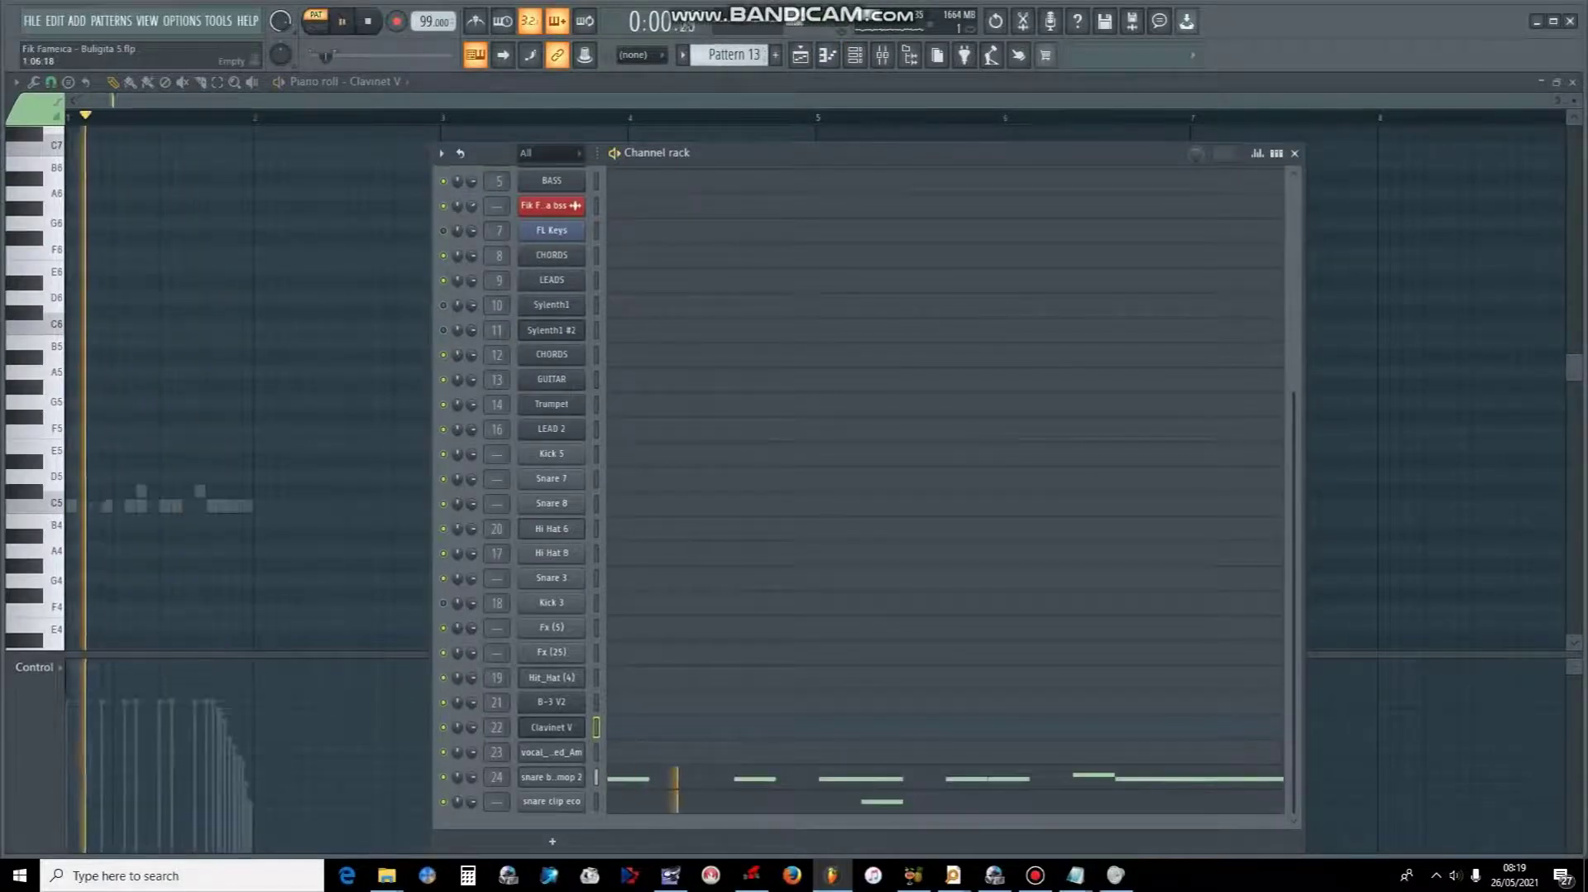
pyautogui.press('space')
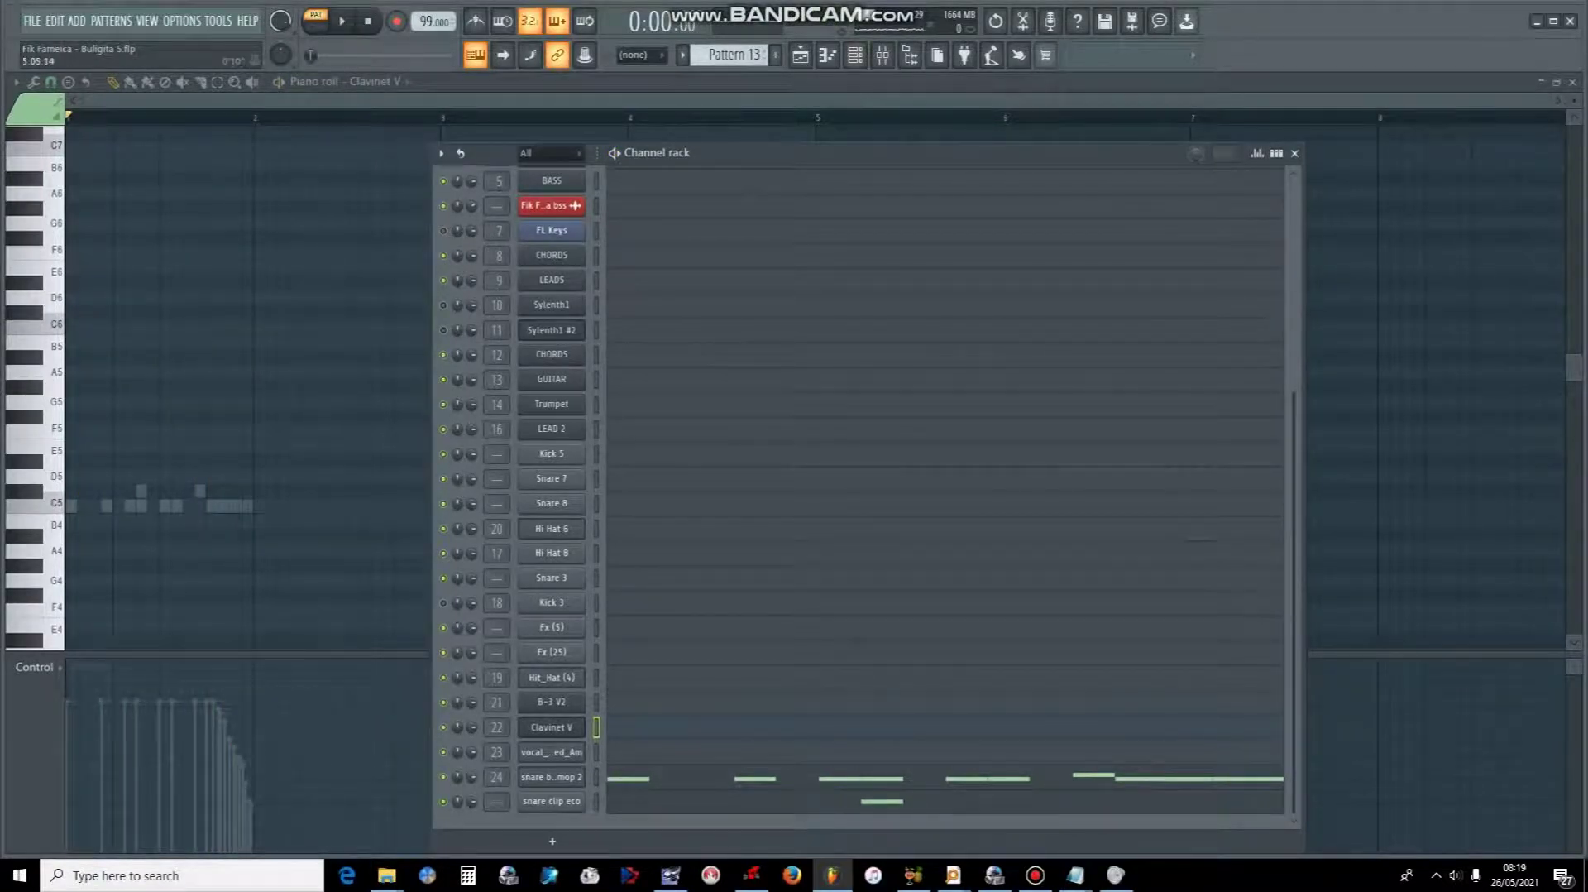
# - Switch to Pattern 14 and open the playlist to play the full song arrangement
pyautogui.press('KP_Add')
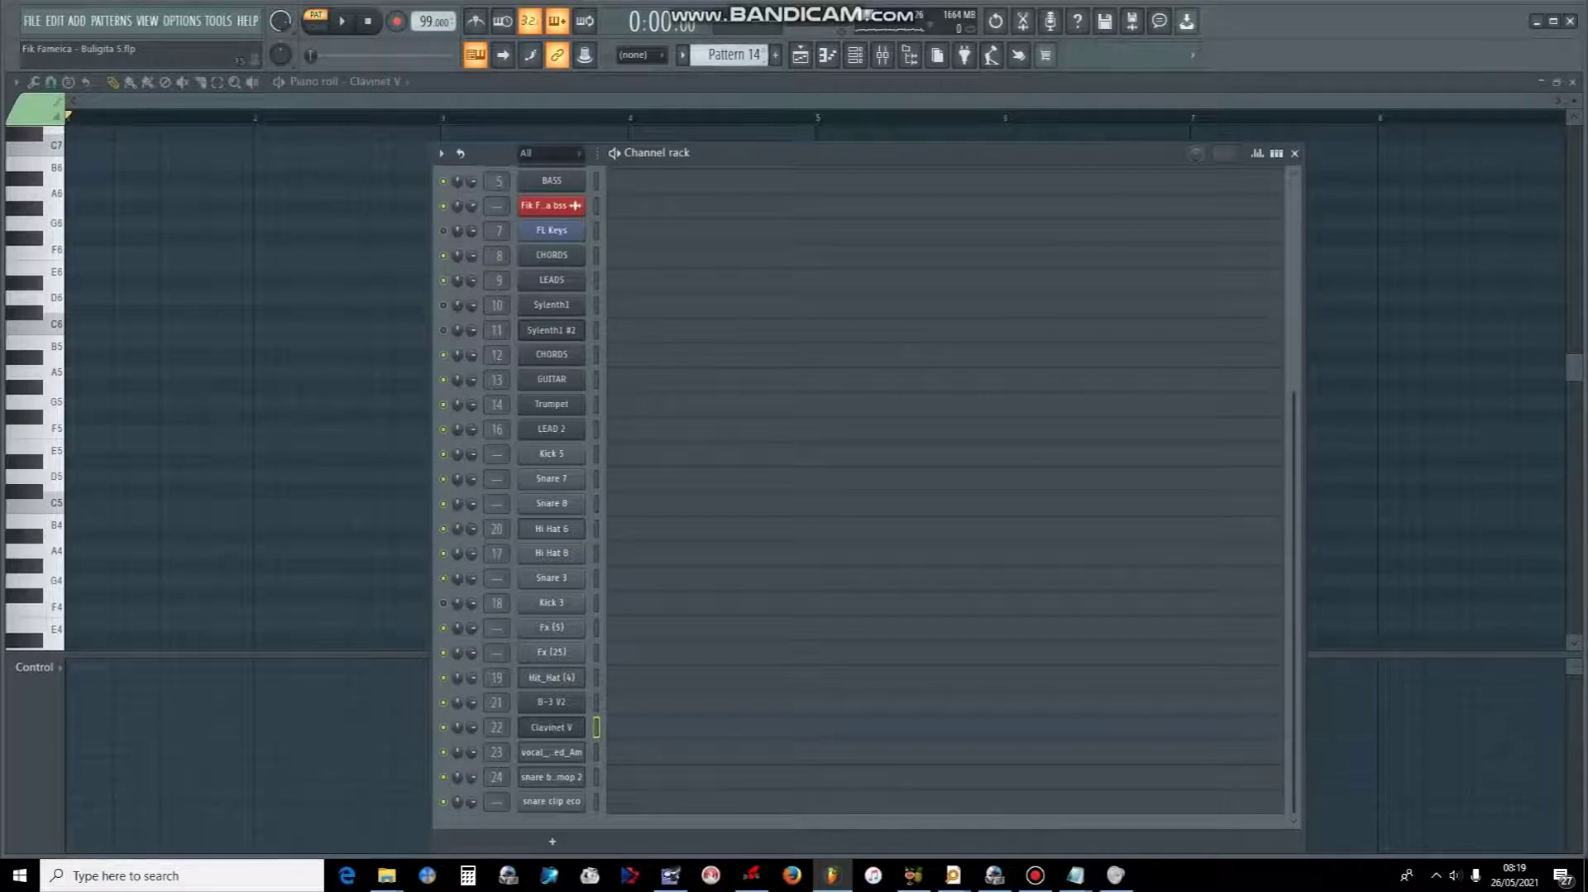
pyautogui.press('F5')
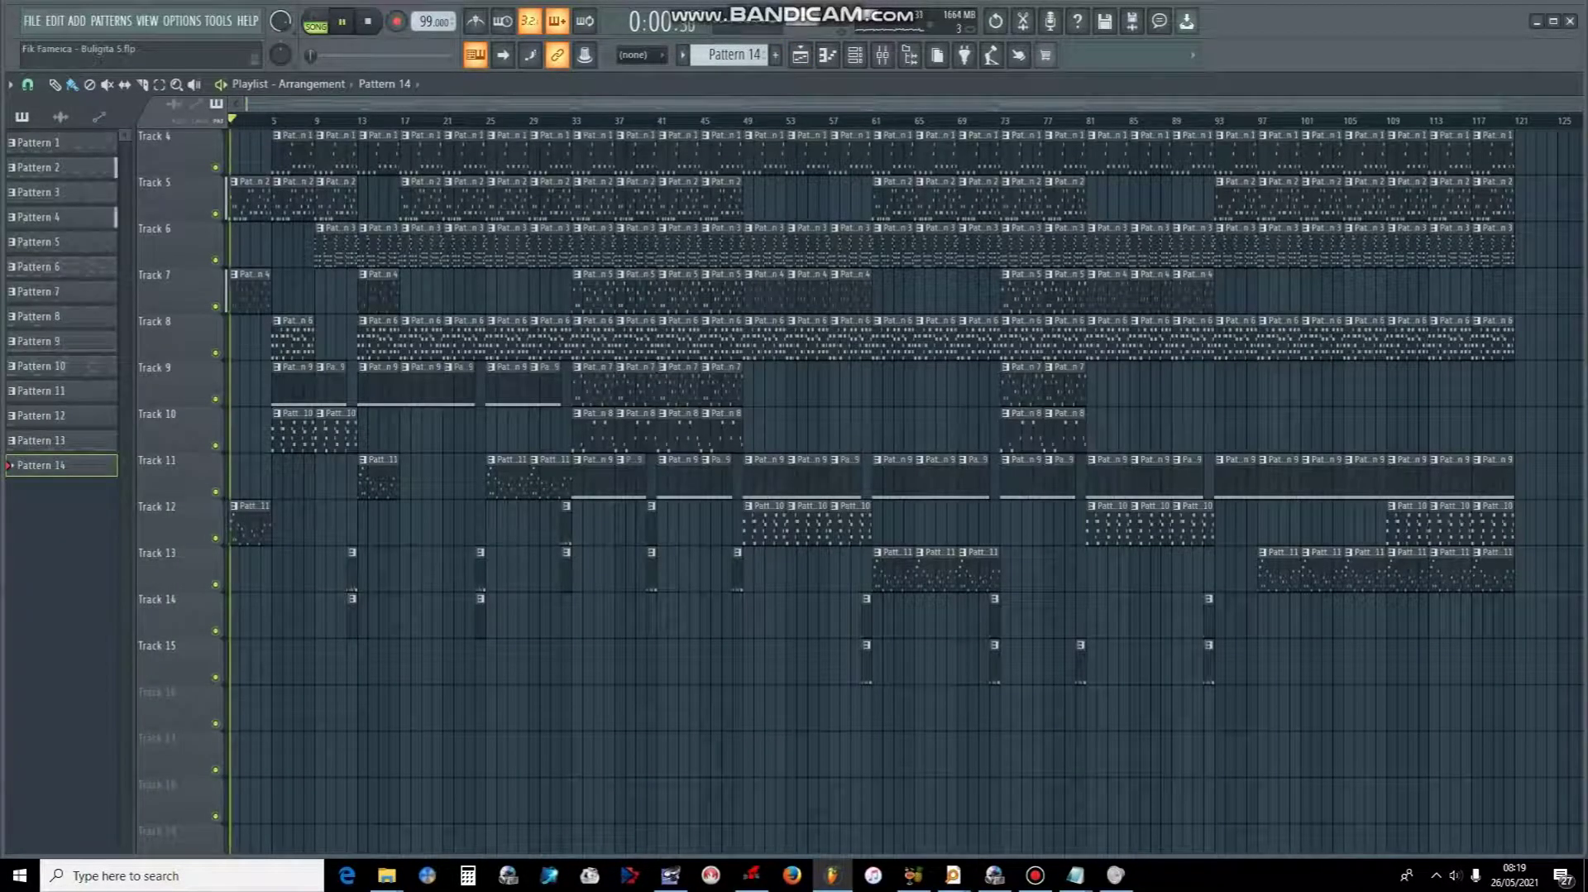